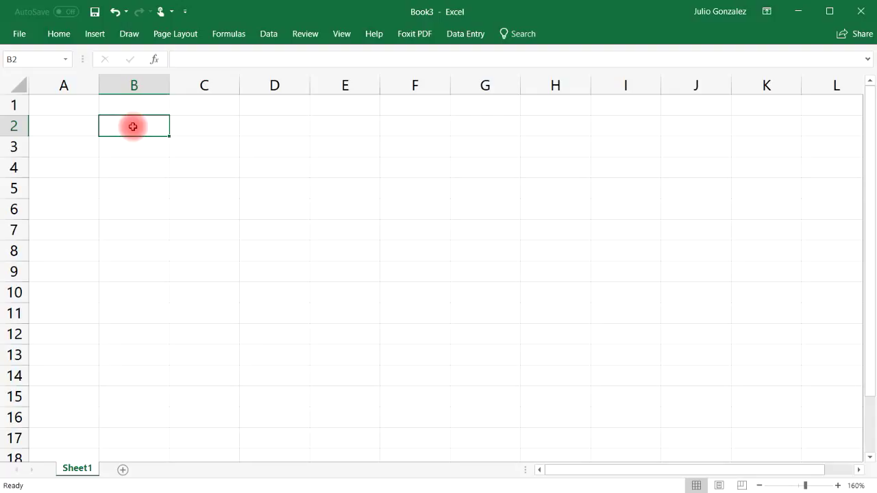
Enter =CHOOSE(2,5,10,15,20,25,30) in B2 so it returns 10
type("cho")
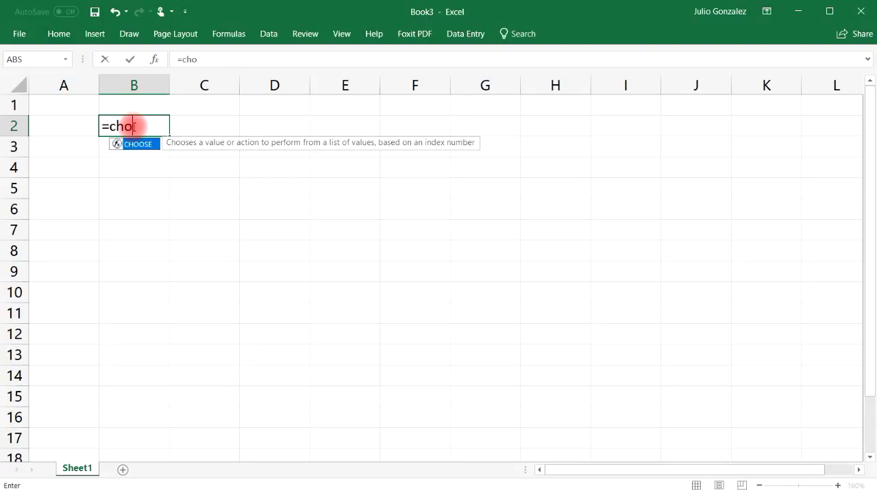
type("ose(")
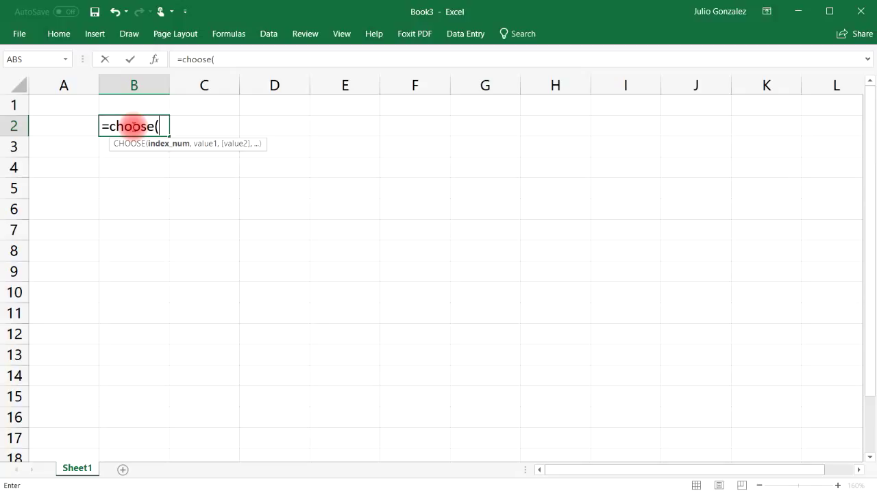
type("2,")
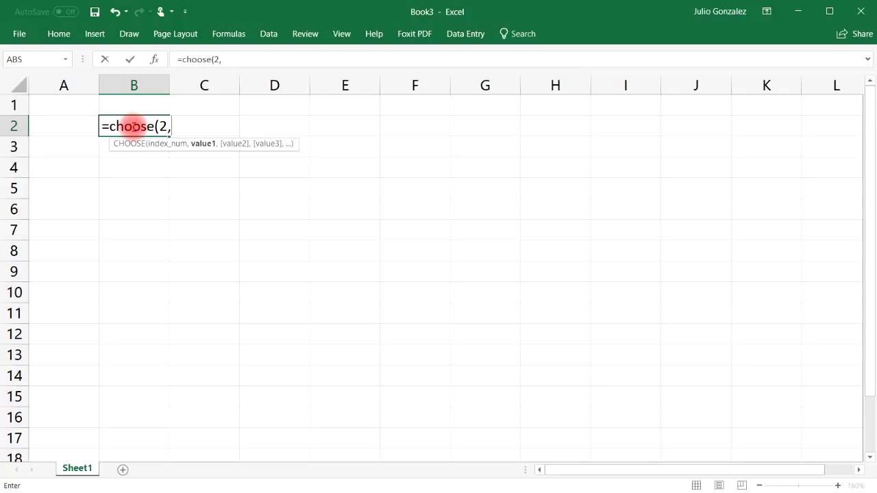
type("5,10")
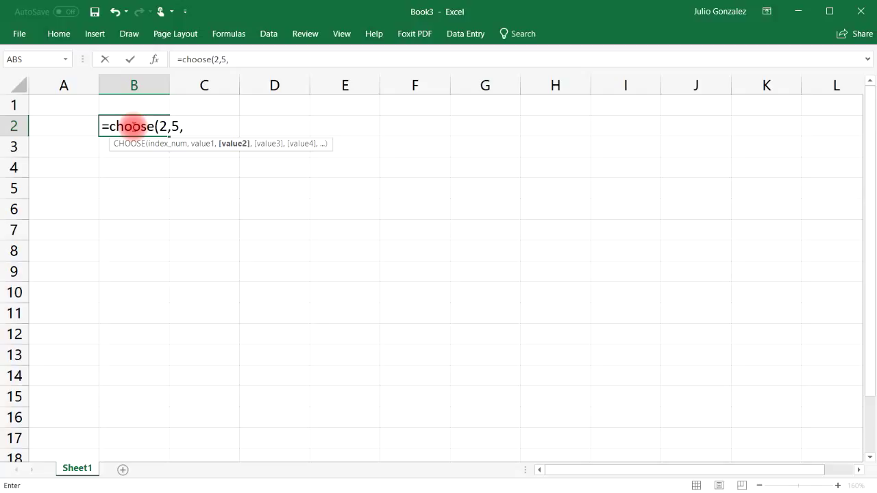
type(",1")
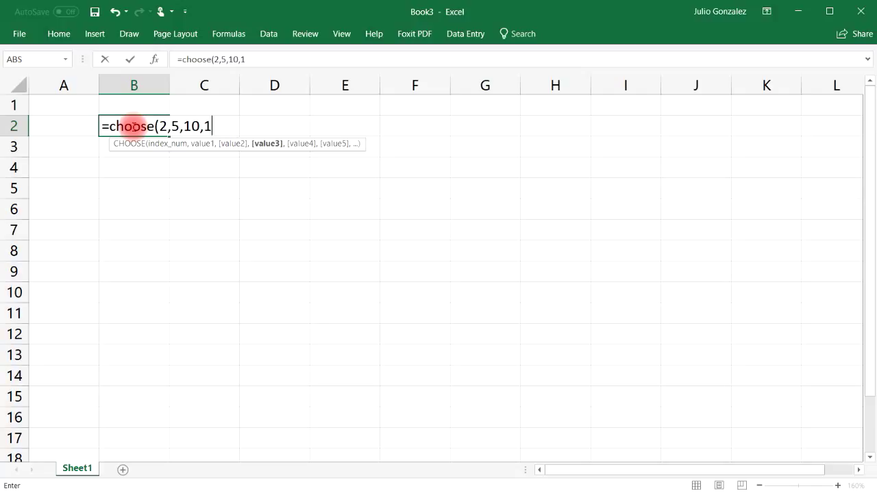
type("5,20,")
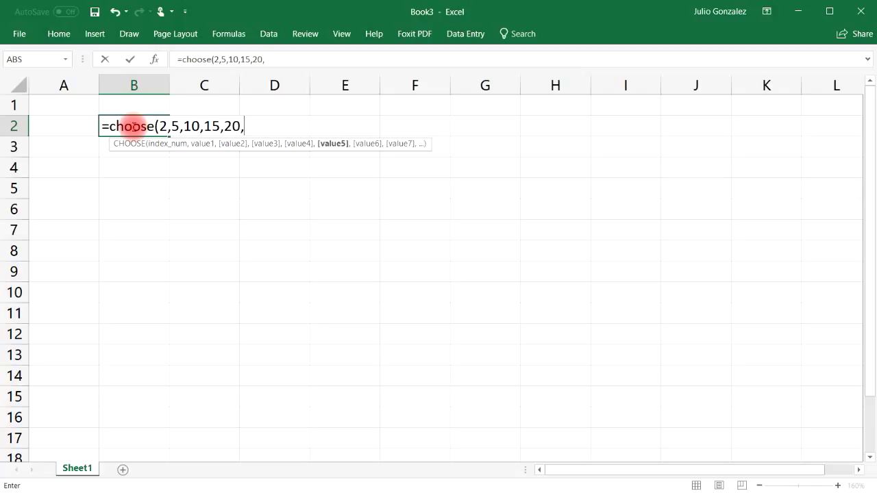
type("25,30")
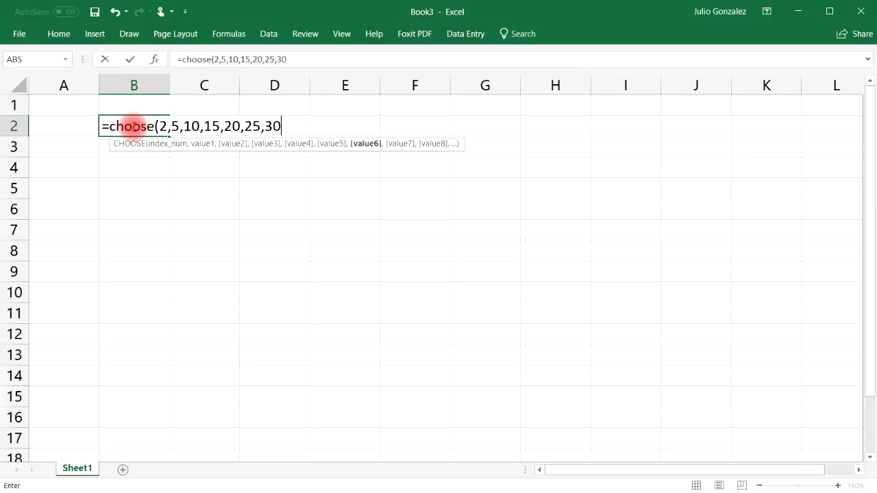
type(")")
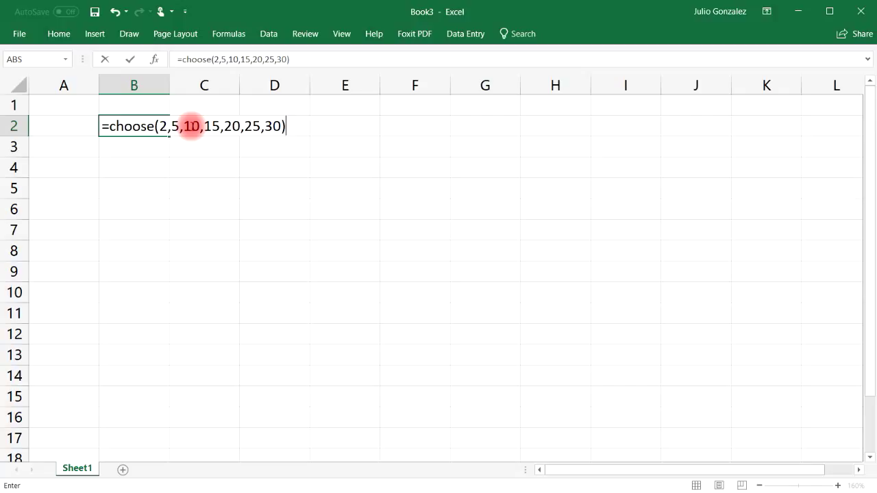
key("Return")
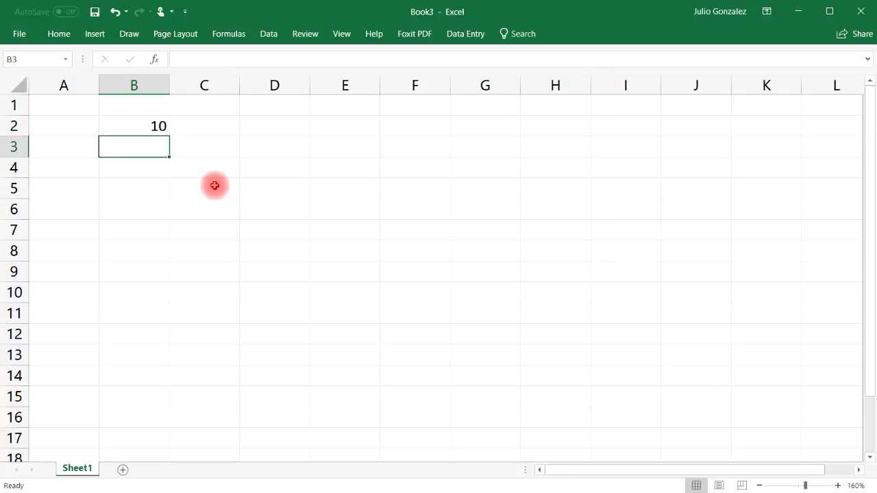
Enter =CHOOSE(3,20,40,60,80,100) in B3 so it returns 60
type("=")
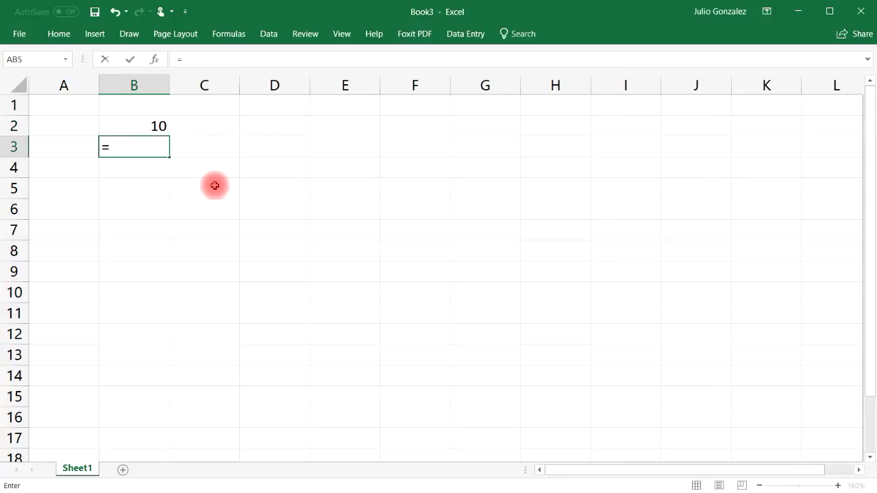
type("choose")
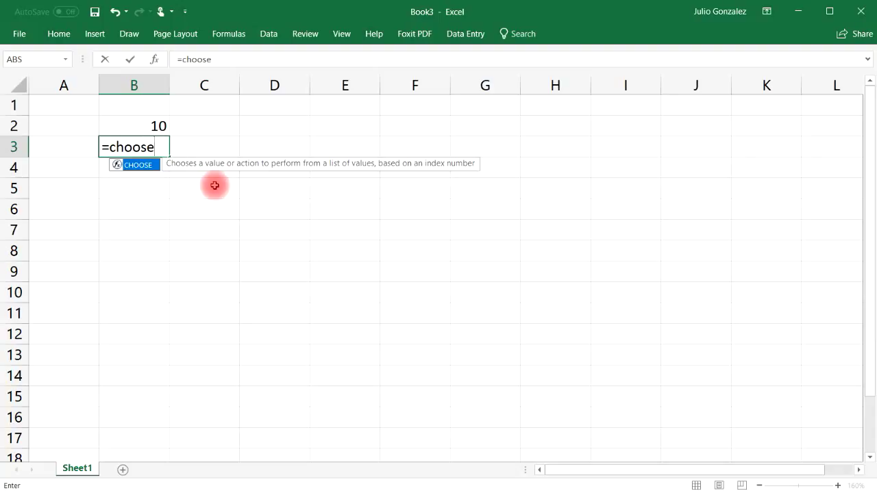
type("(3,")
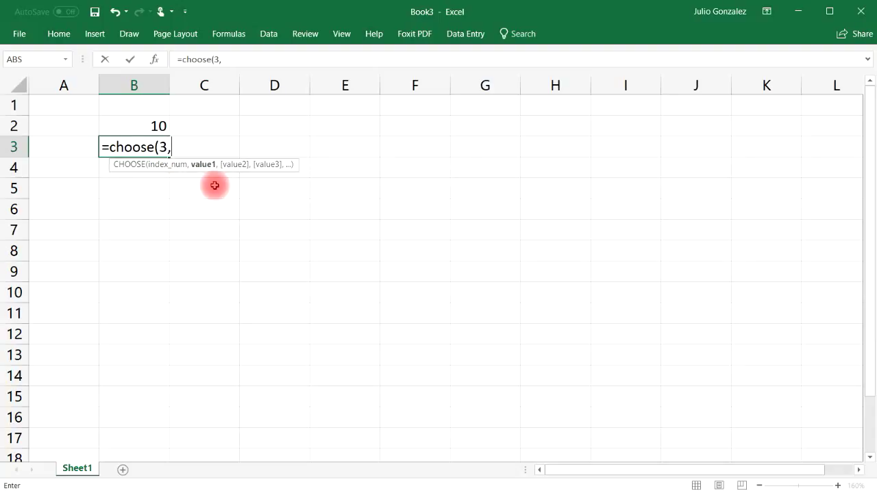
type("20,40,6")
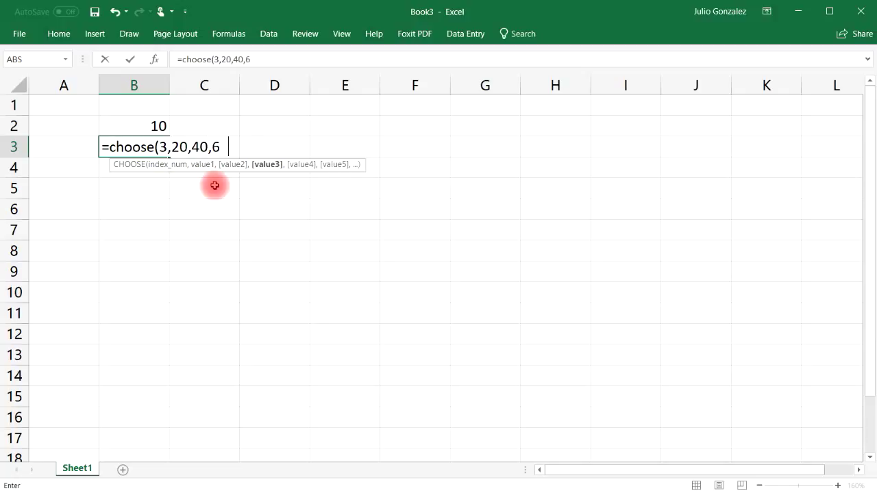
type("0,80,10")
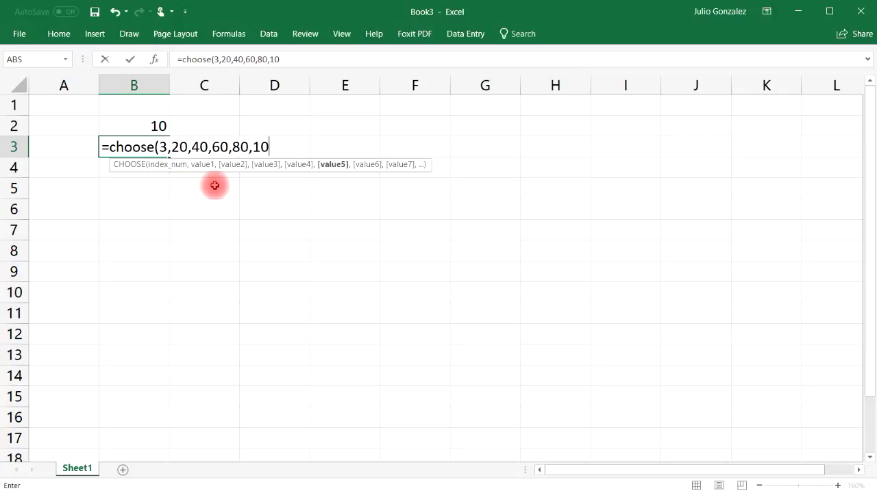
type("0)")
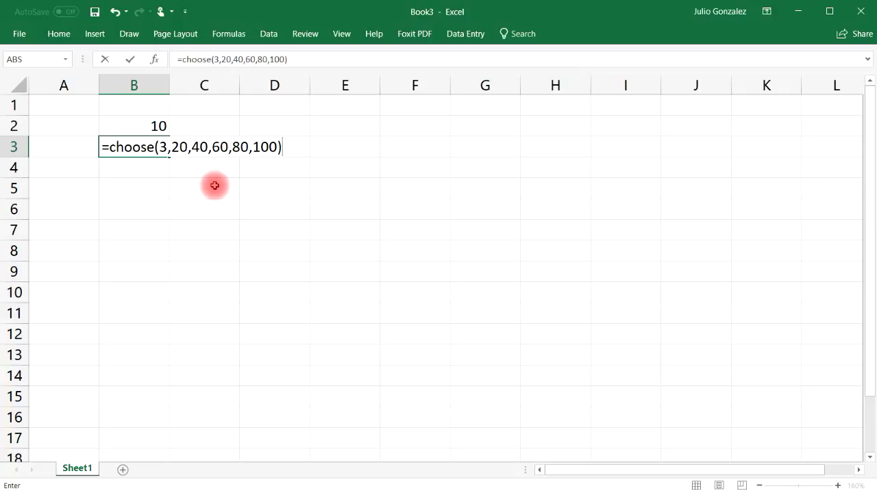
key("Return")
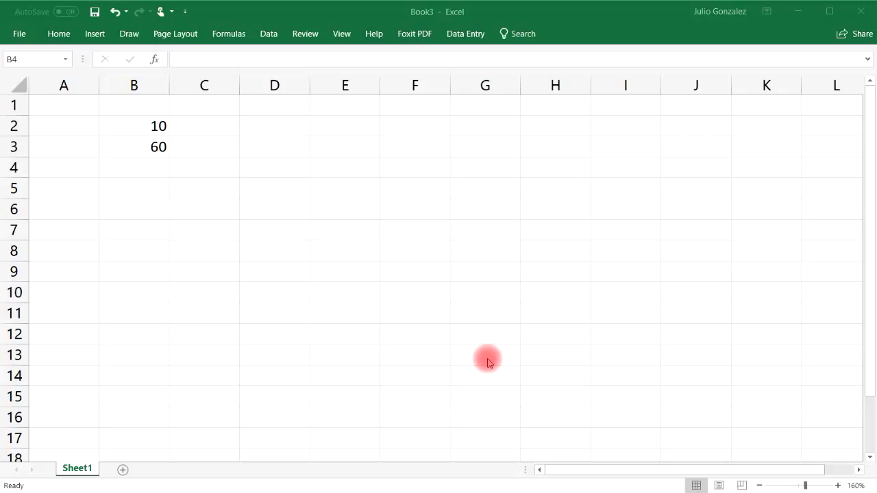
Enter =CHOOSE(4,"red","blue","yellow","green") in B4 so it shows green
left_click(134, 167)
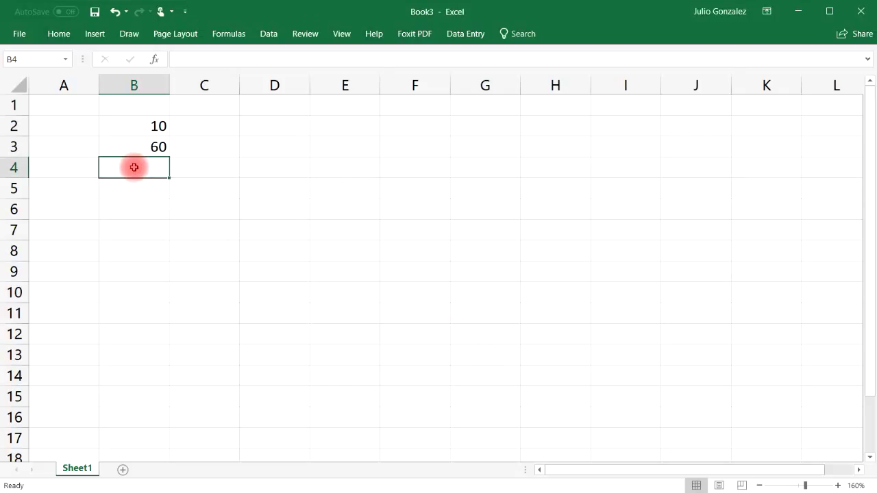
type("=")
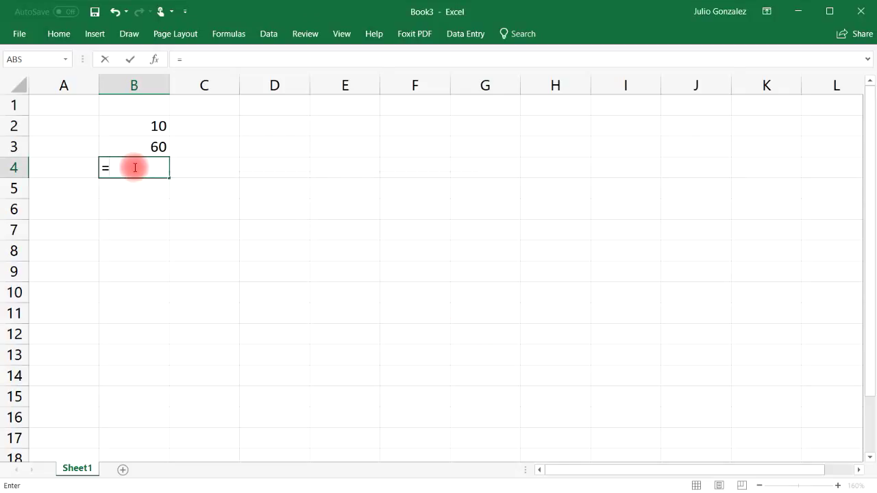
type("choose(")
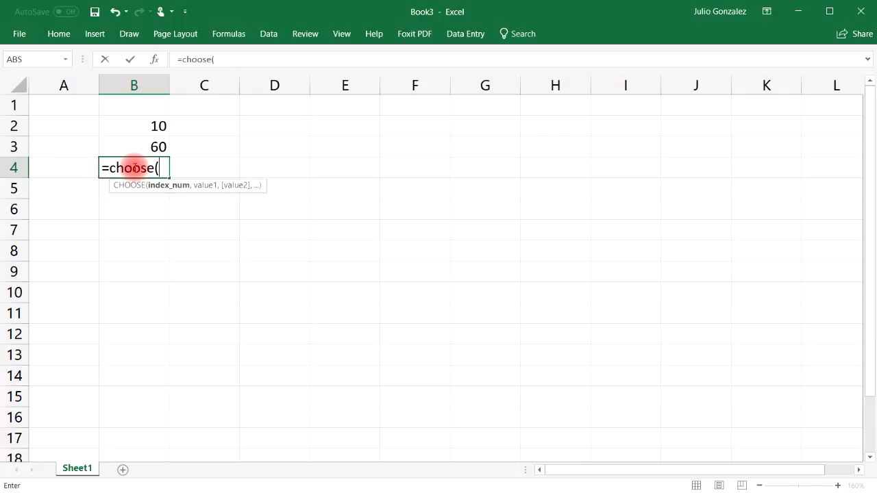
type("4,\"")
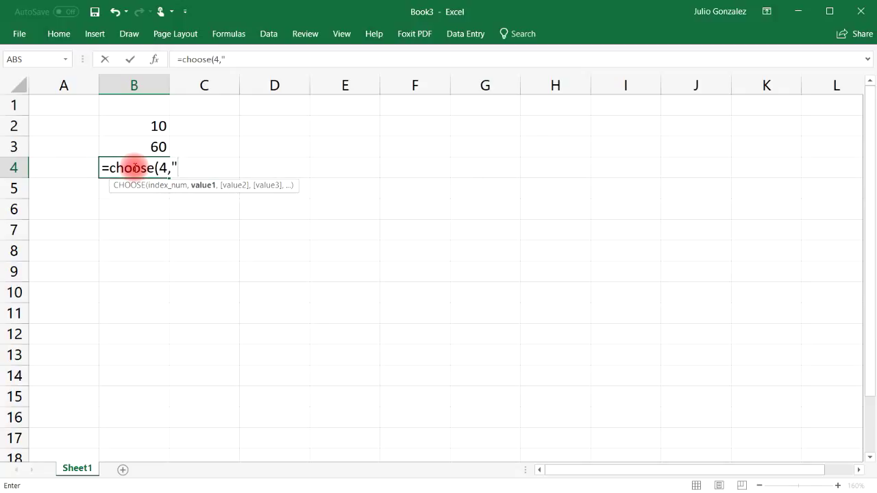
type("red\",")
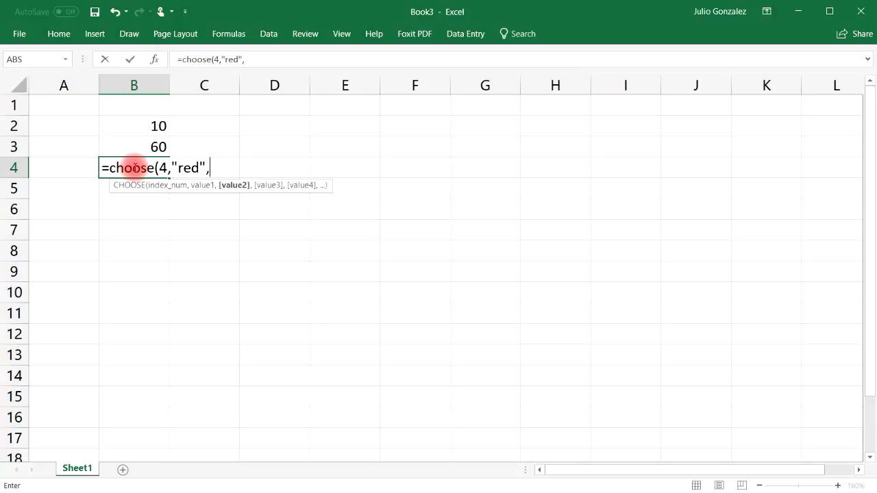
type("\"blue\",\"ye")
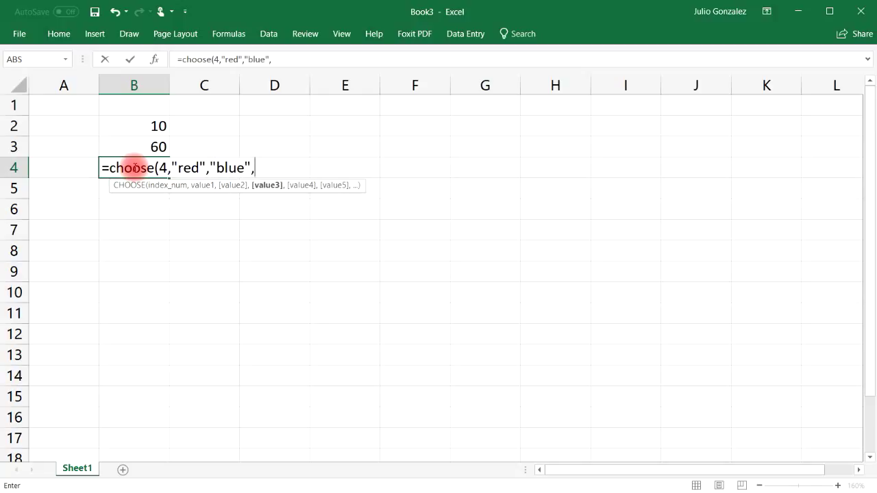
type("llow,")
key("BackSpace")
type("\",")
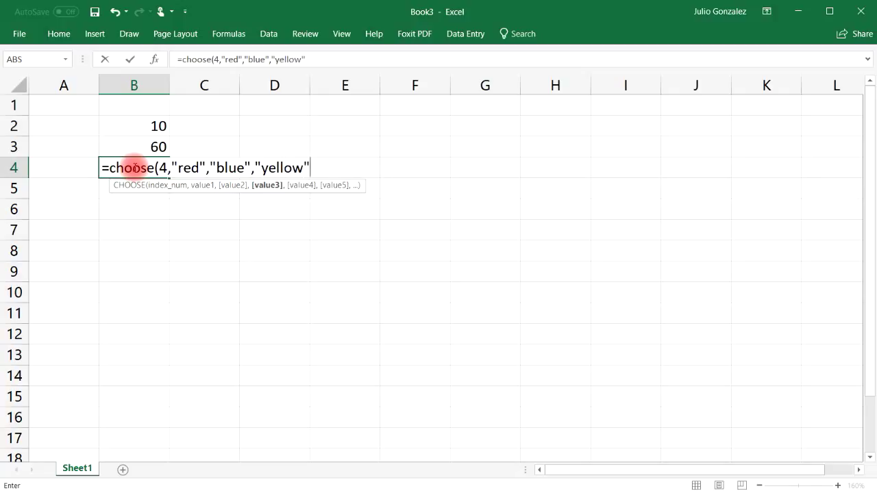
type("\"green")
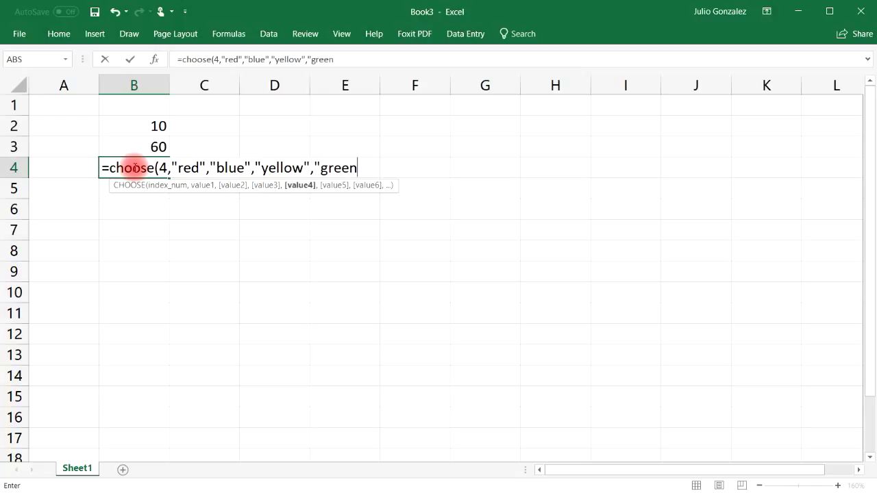
type("\",")
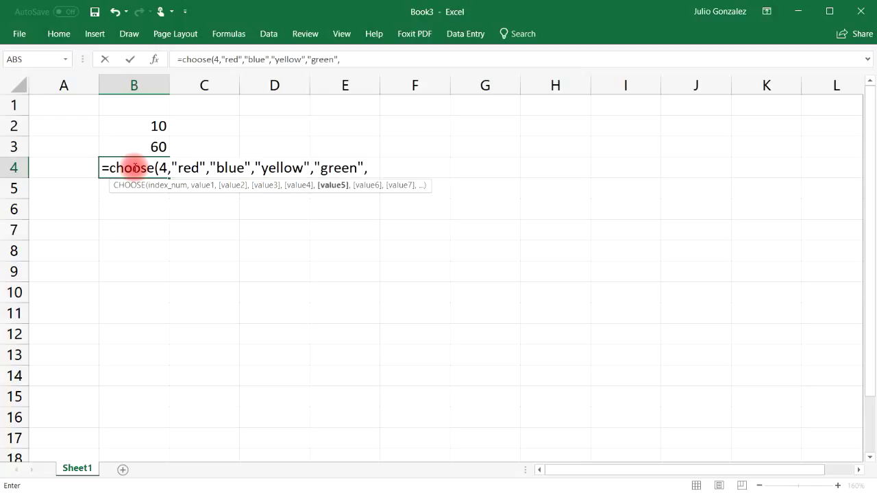
key("Return")
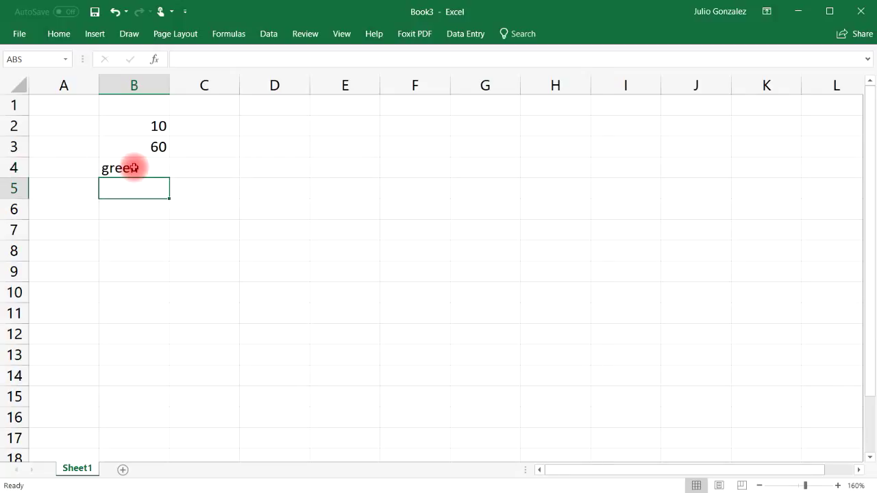
Add "purple" to B4's colour list, then start the fruit CHOOSE formula in B5
left_click(133, 168)
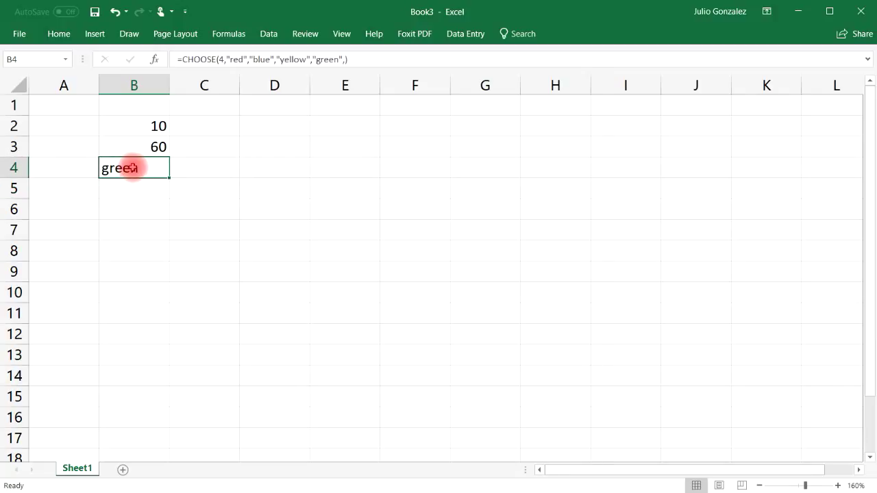
double_click(134, 168)
left_click(375, 168)
left_click(381, 169)
key("BackSpace")
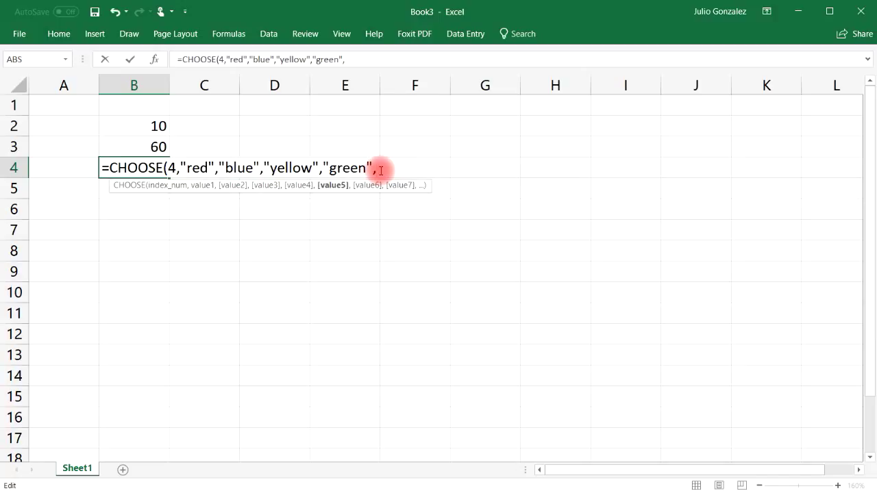
type("\"purple\")")
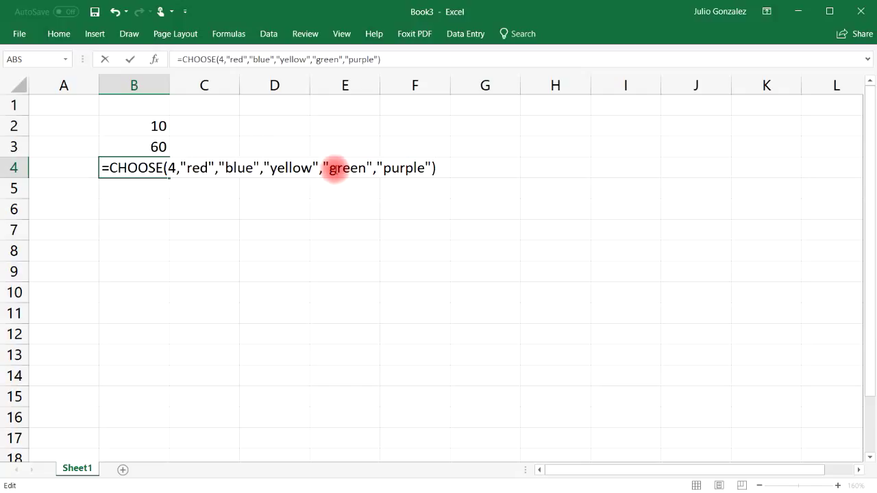
key("Return")
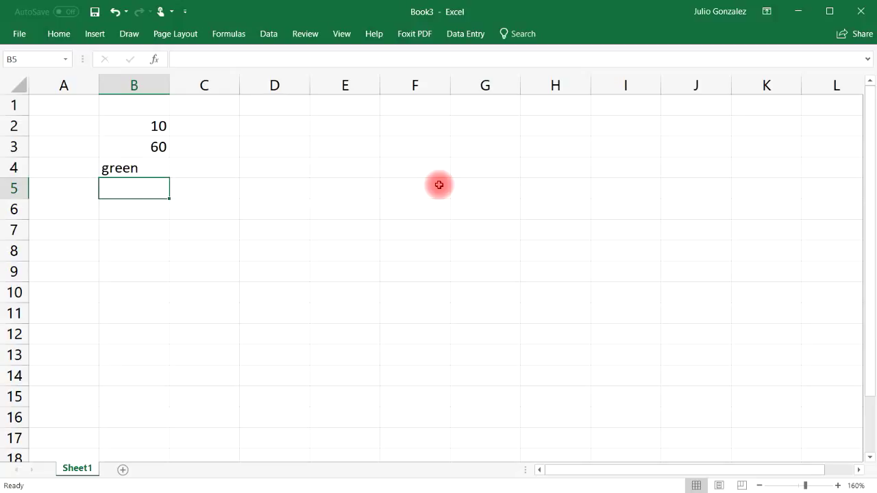
type("=choose(")
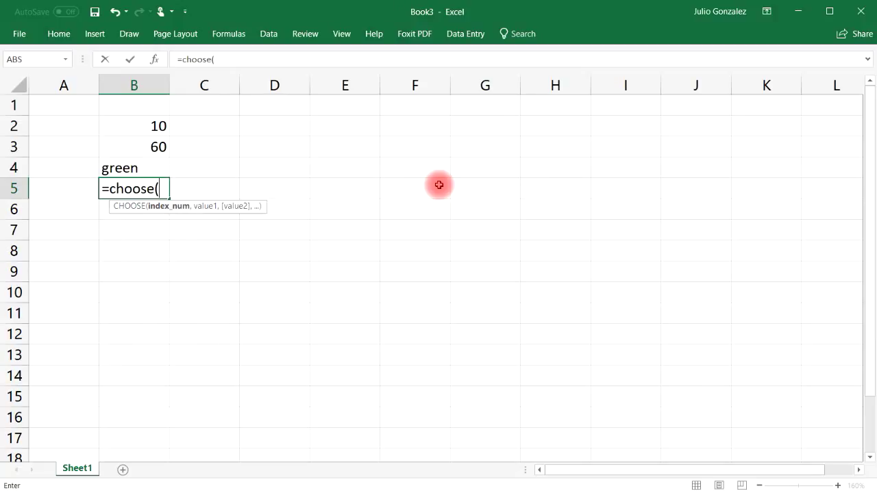
type("2,")
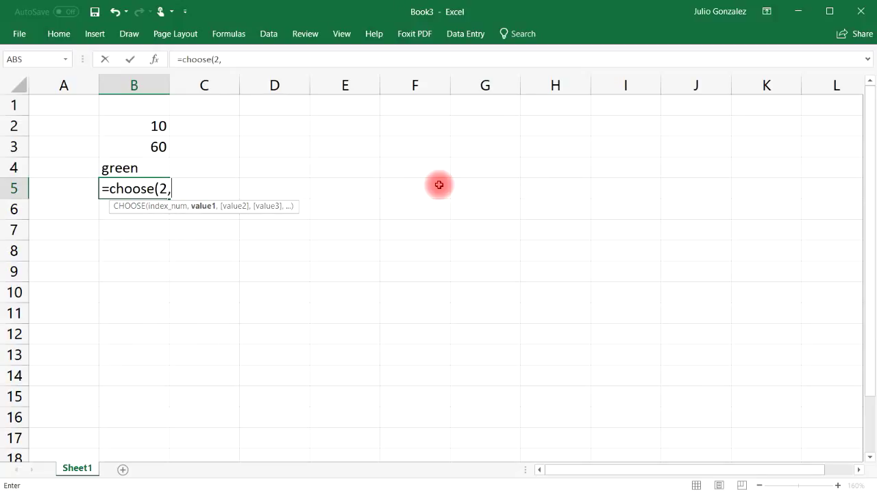
type("\"apple")
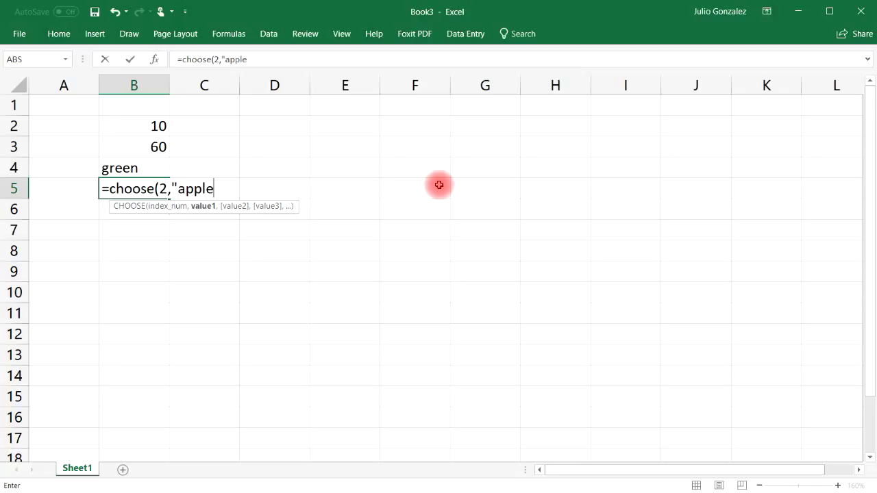
type("\",\"orange\",\"mango\",\"pineappple")
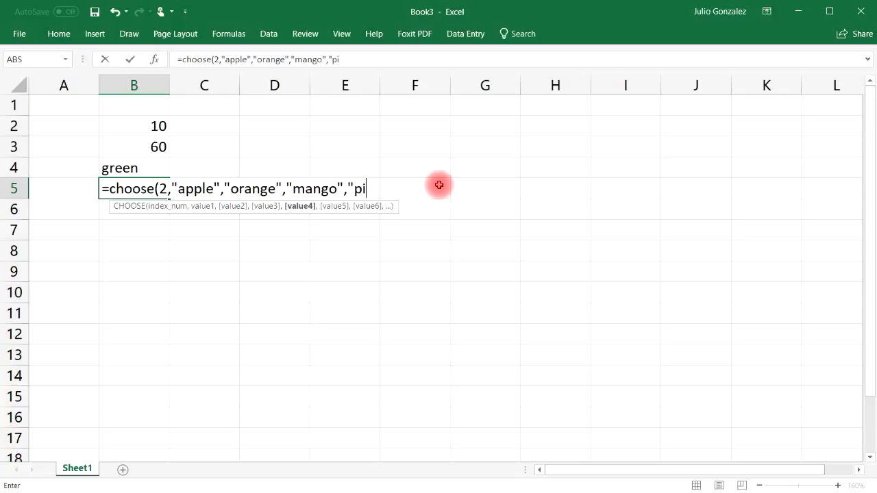
Fix 'pineapple', add "watermelon" and enter the fruit formula in B5, showing orange
key("BackSpace")
key("BackSpace")
key("BackSpace")
type("le\",")
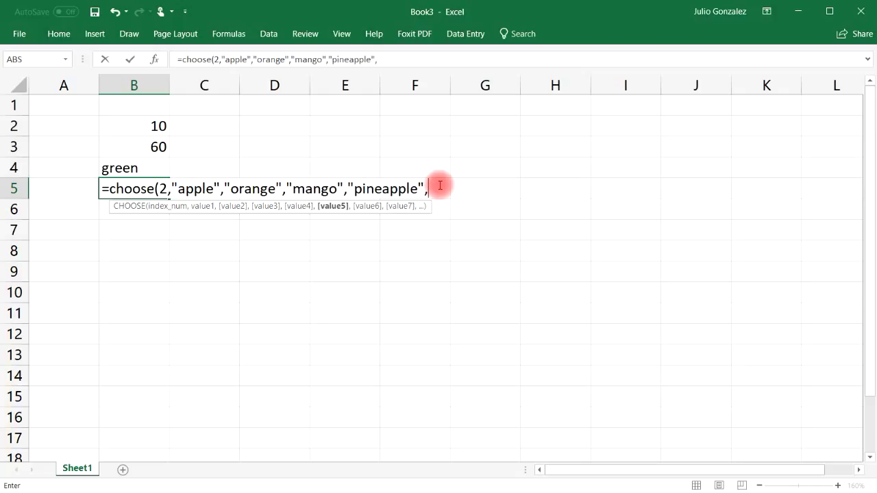
type("\"waterm")
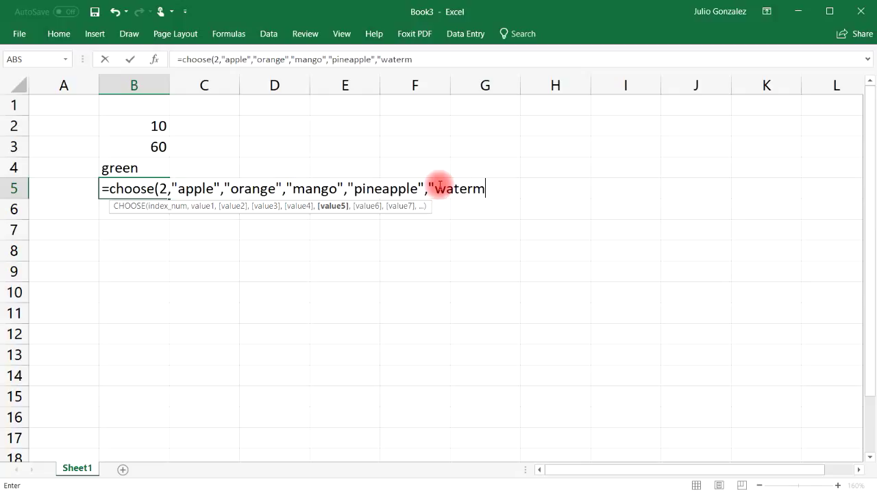
type("elon\")")
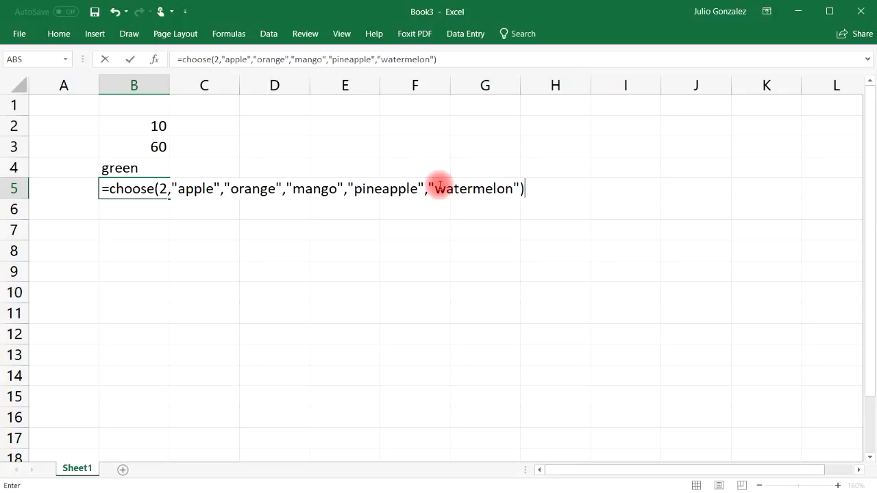
key("Return")
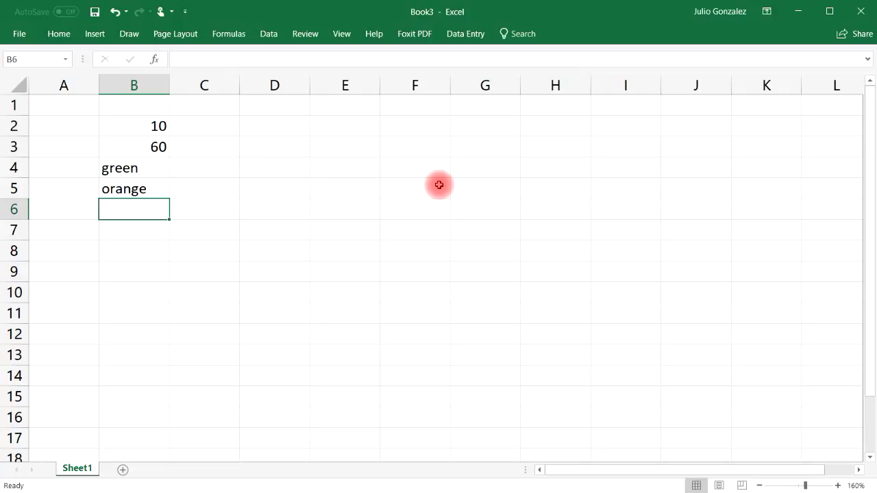
left_click_drag(145, 126, 146, 190)
Clear B2:B5 and label B4 'Value:' and C4 'Choose:'
key("Delete")
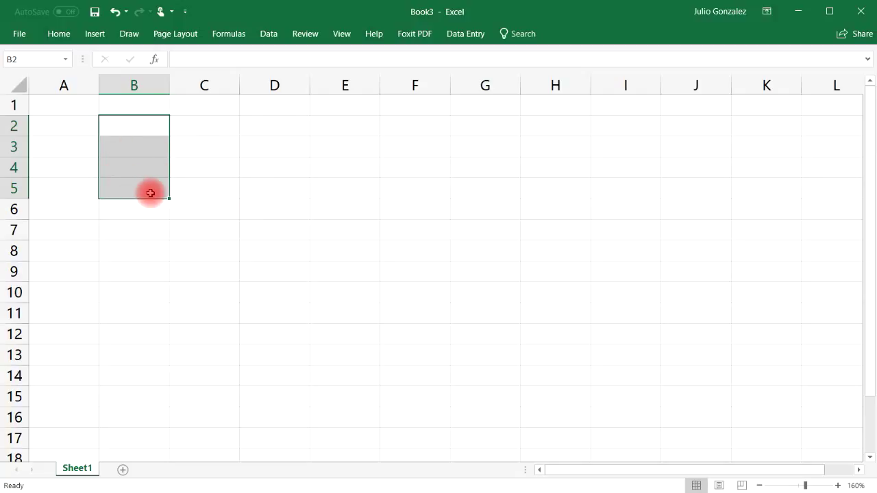
left_click_drag(140, 147, 137, 166)
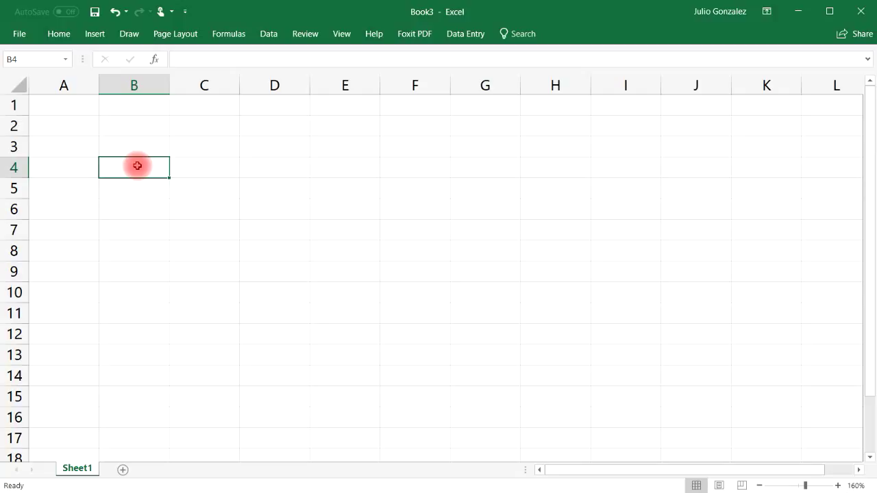
type("Value:")
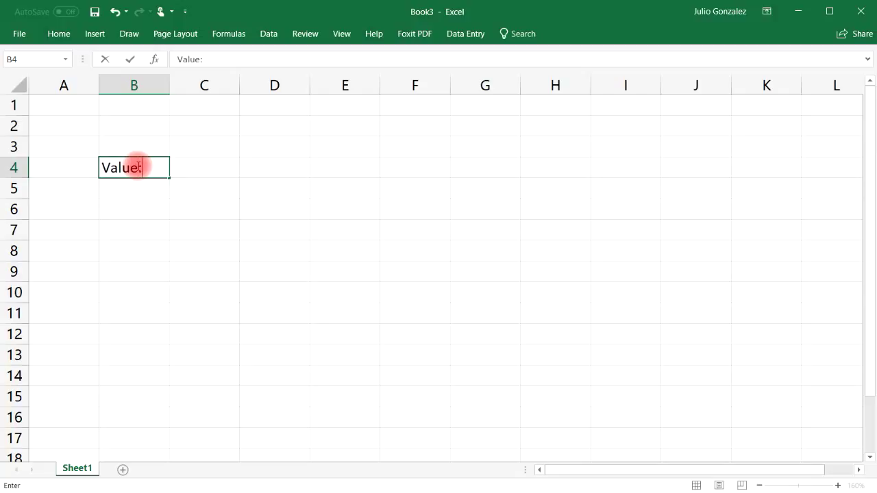
key("Tab")
type("Choose:")
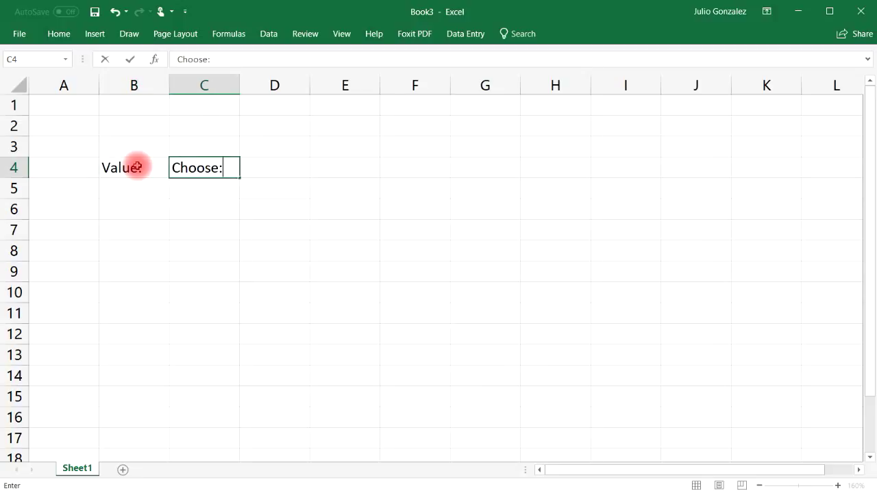
key("Return")
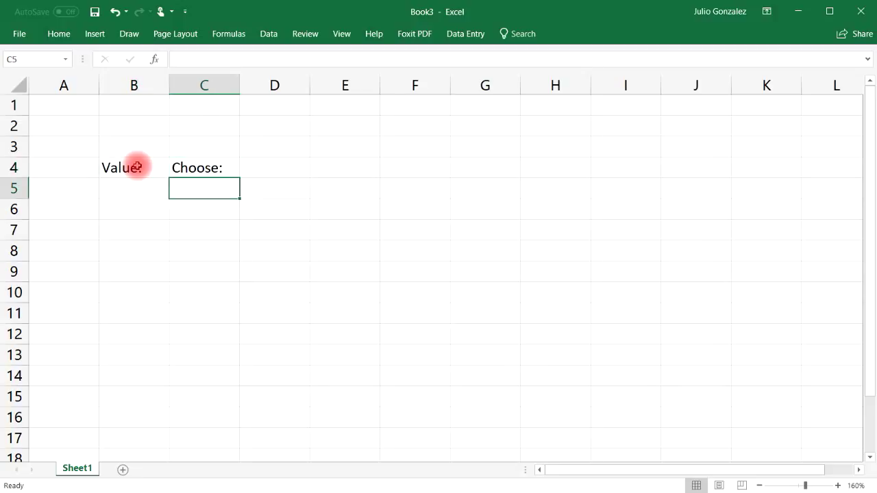
Enter =CHOOSE(B5,"red","orange","yellow","green","blue") in C5
type("=choose(")
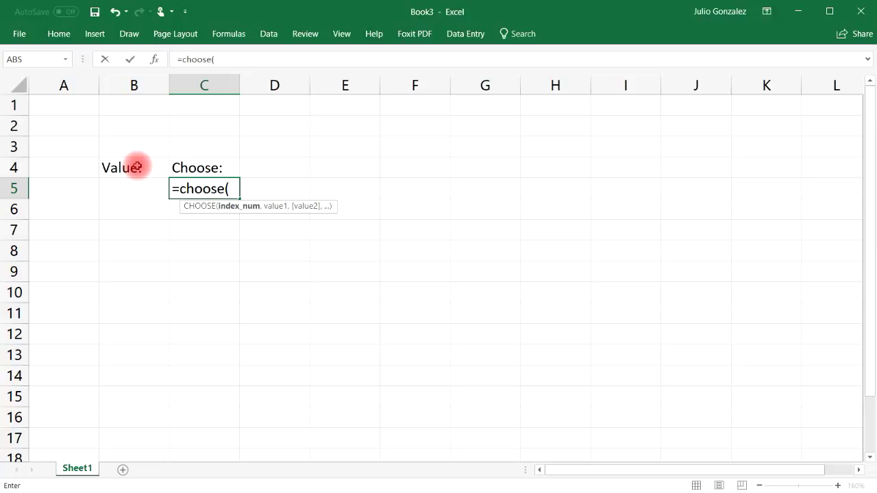
type("B5")
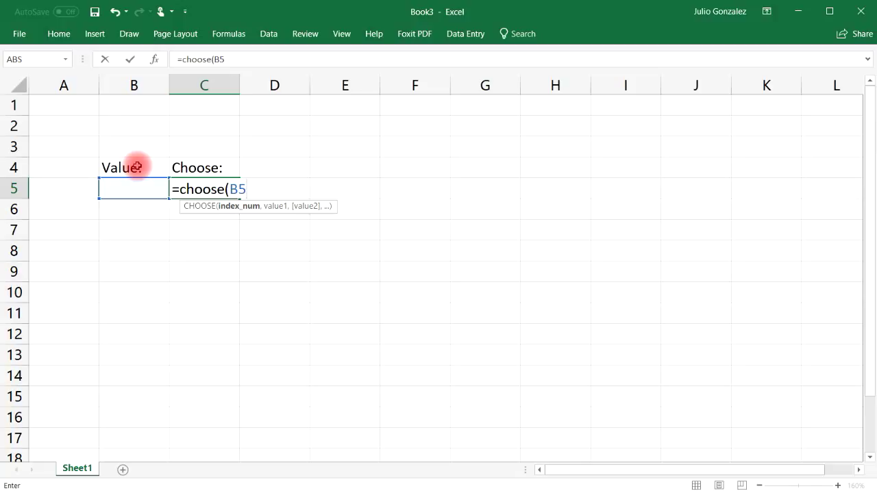
type(",")
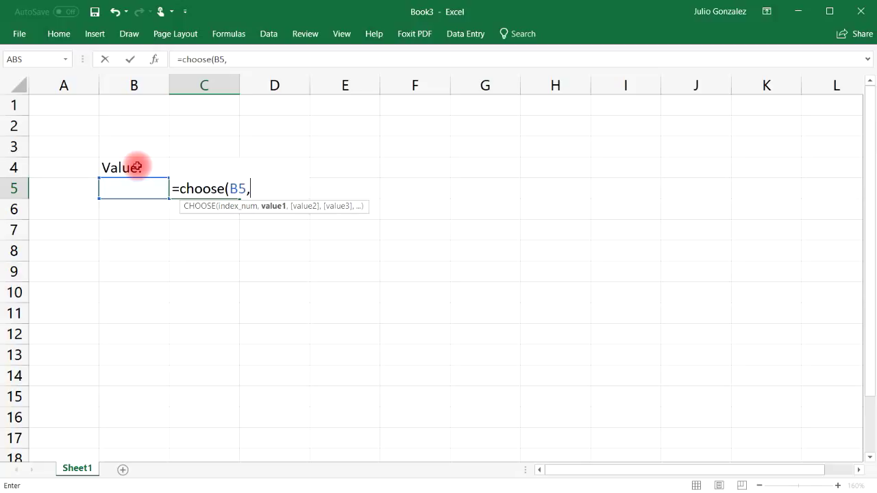
type("\"red\",\"blue")
key("BackSpace")
key("BackSpace")
key("BackSpace")
key("BackSpace")
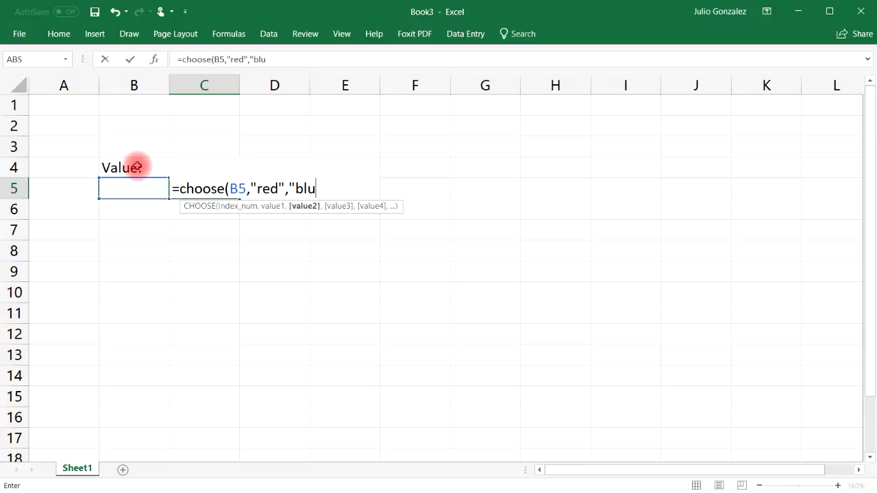
type("orange")
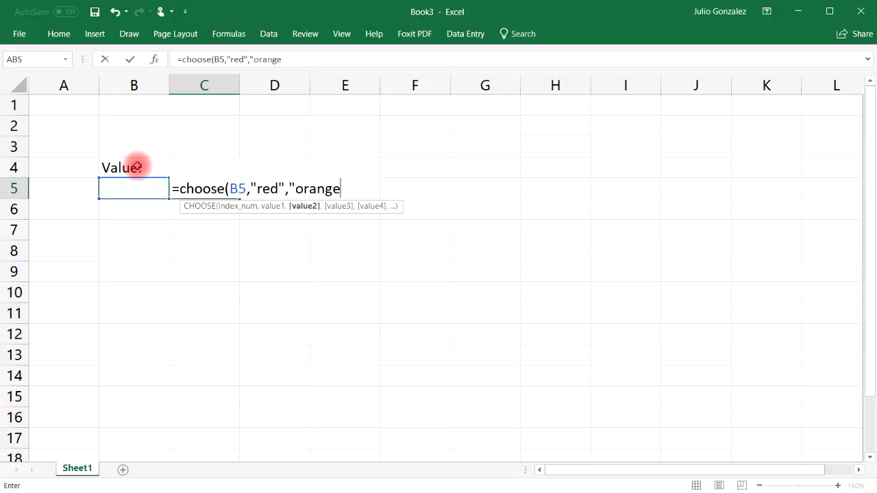
type("\",\"")
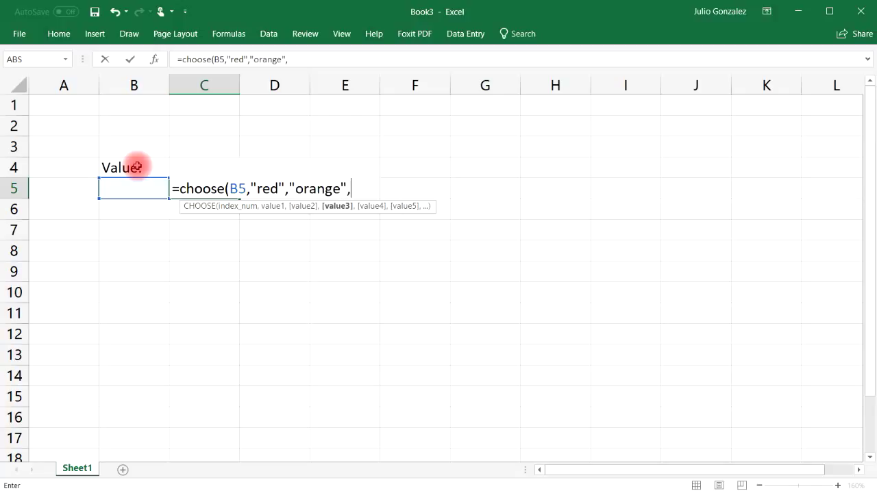
type("yellow\",")
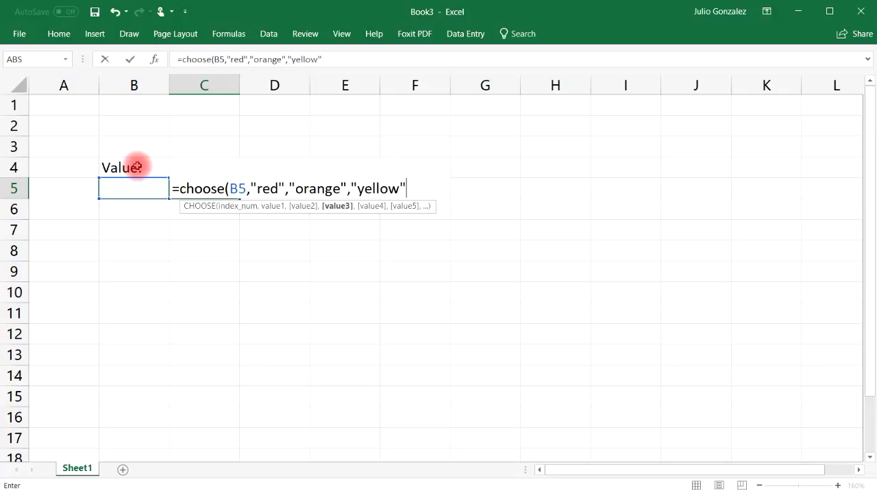
type("\"green\",\"b")
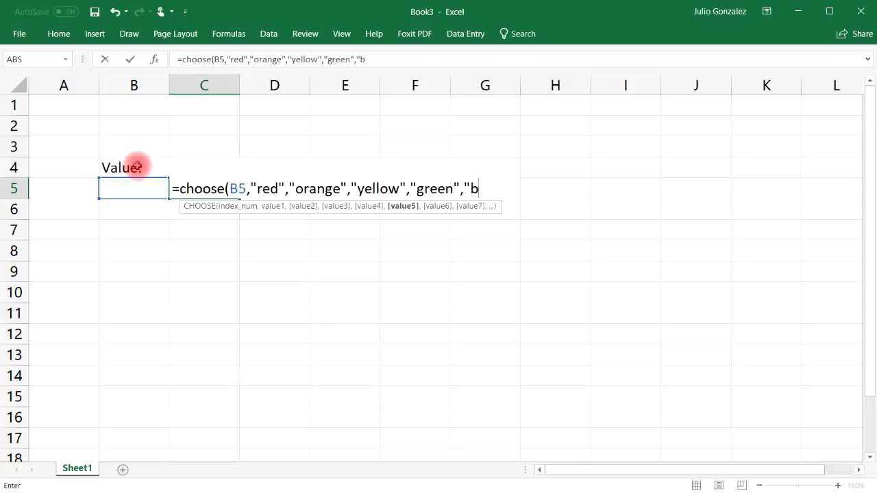
type("lue\")")
key("Return")
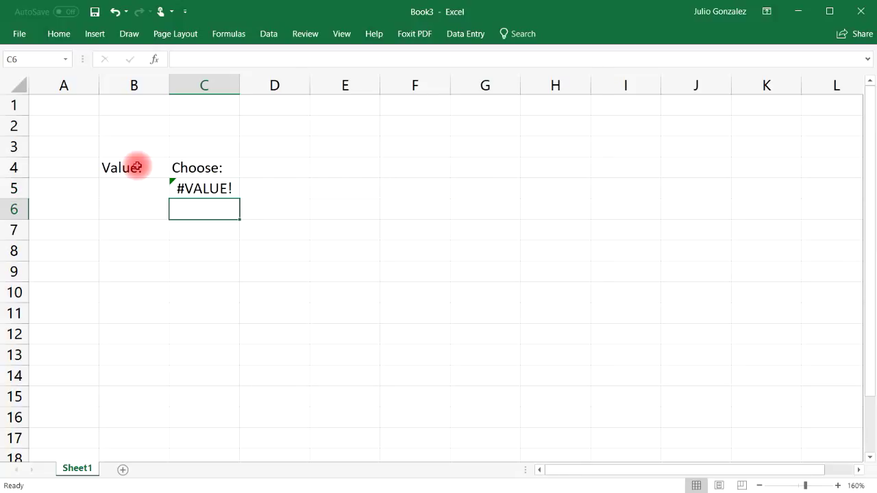
Check C5's formula, then try indexes 1 and 2 in B5
left_click(210, 189)
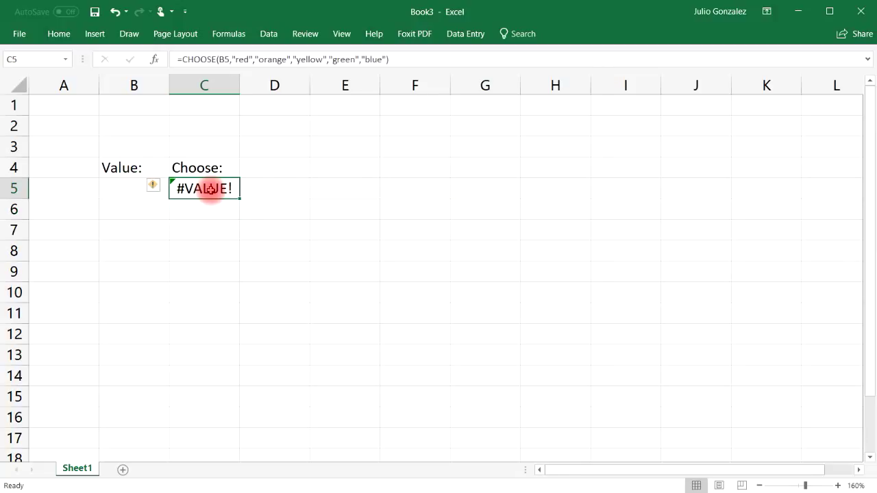
double_click(210, 190)
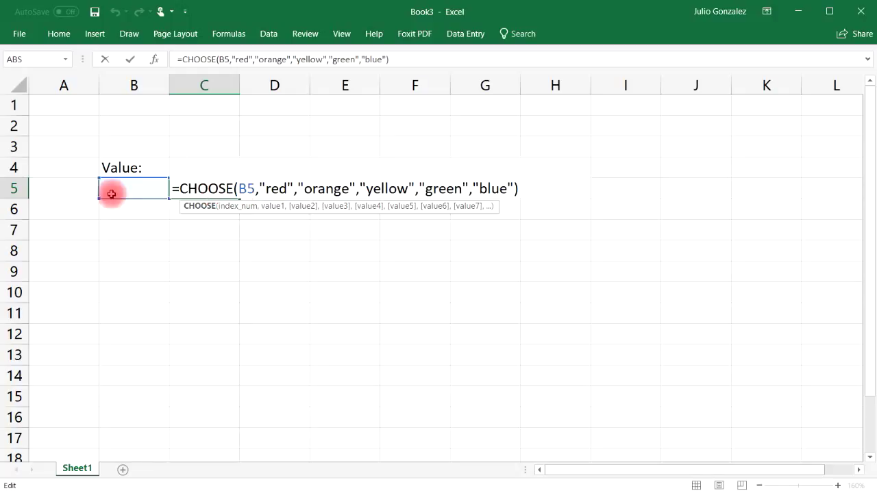
left_click(133, 187)
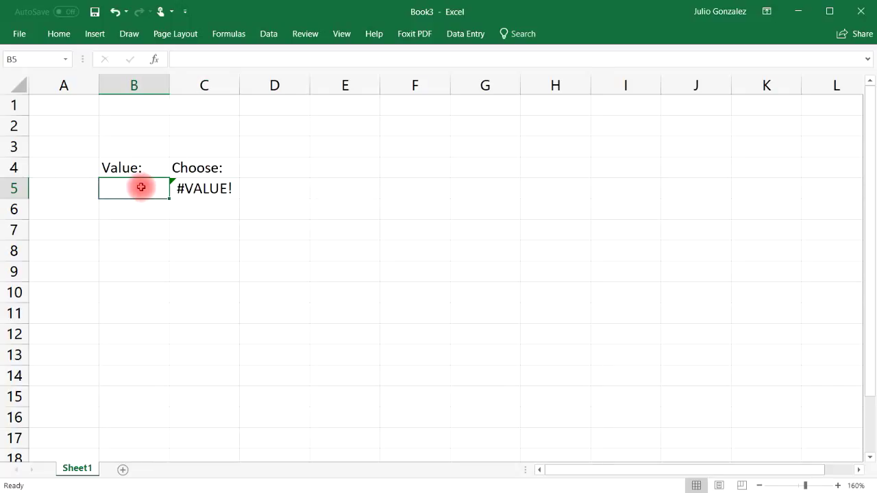
type("1")
key("Return")
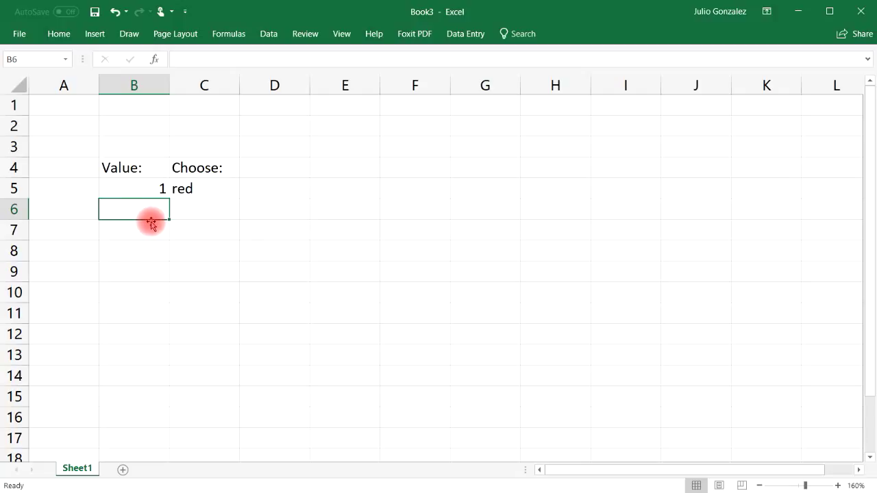
left_click(139, 188)
type("2")
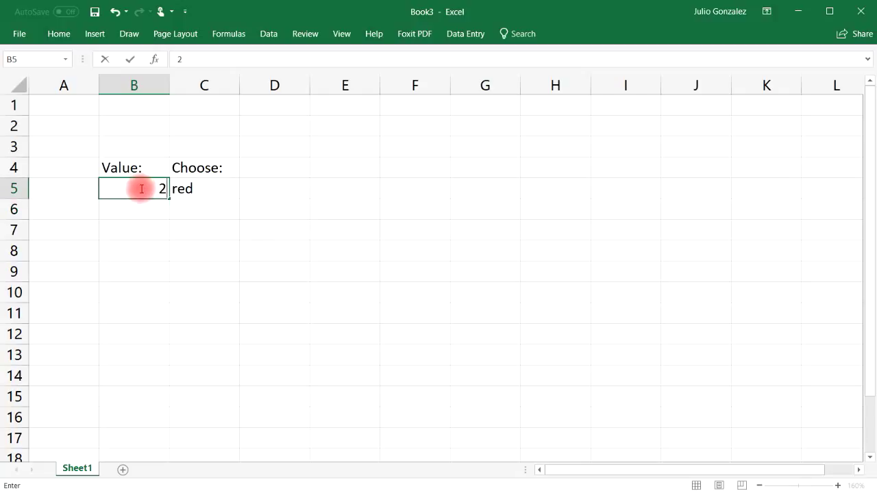
left_click(141, 208)
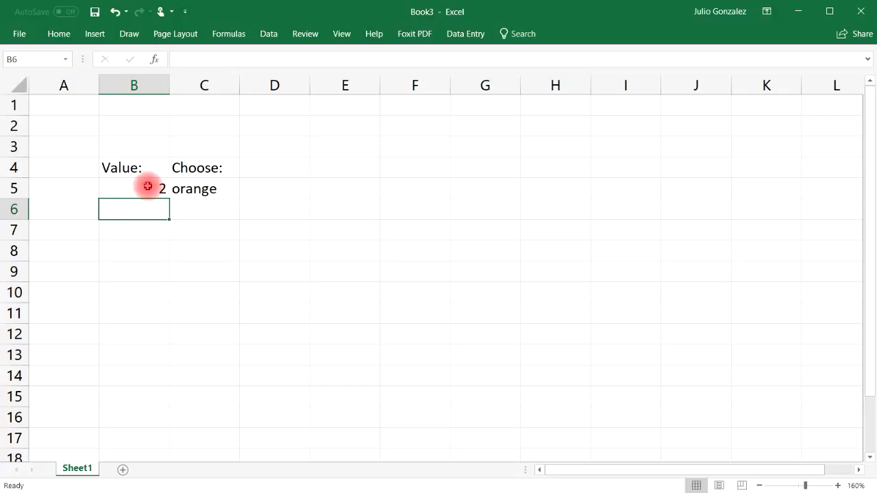
Try indexes 4 and then 5 in B5, leaving C5 showing blue
left_click(145, 187)
type("4")
left_click(139, 209)
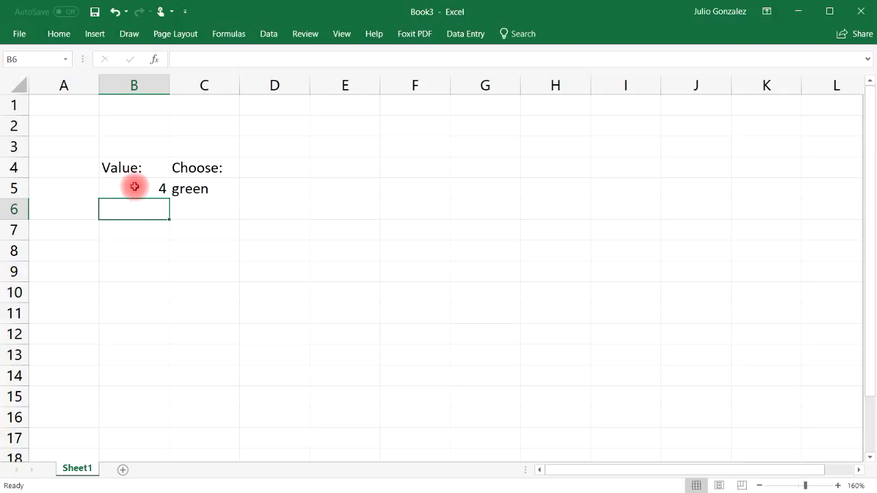
left_click(134, 185)
type("5")
left_click(139, 208)
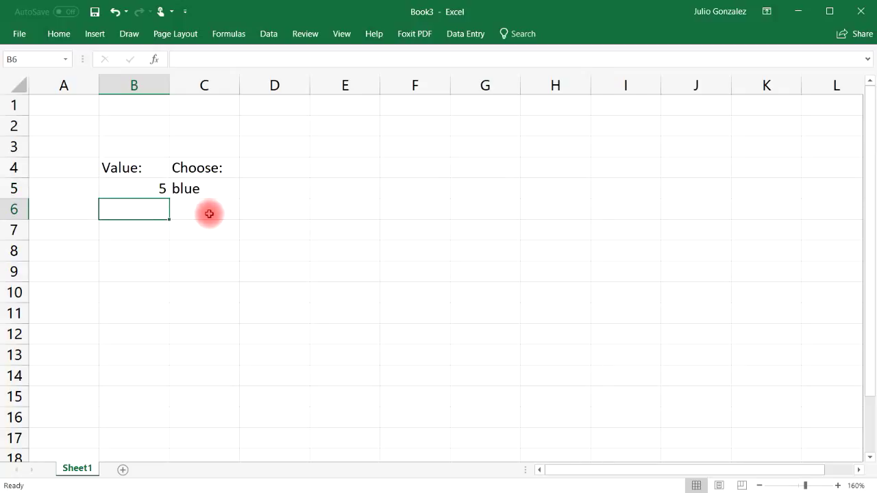
left_click(154, 190)
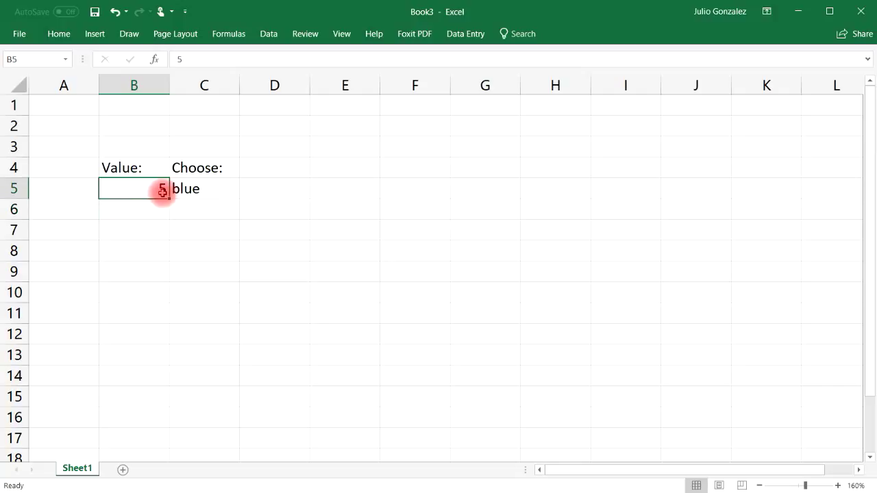
left_click(209, 188)
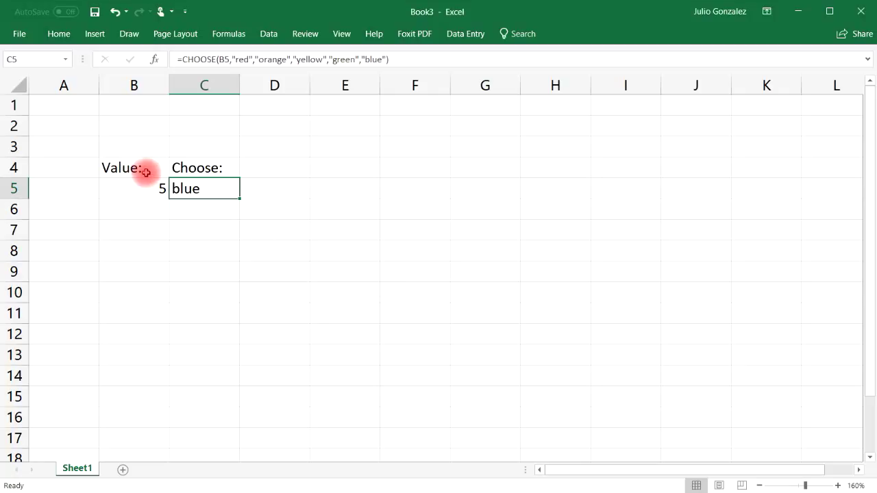
left_click_drag(141, 170, 203, 194)
Clear B4:C5 and enter the headers 'Operation:' in B2 and 'Value' in C2
key("Delete")
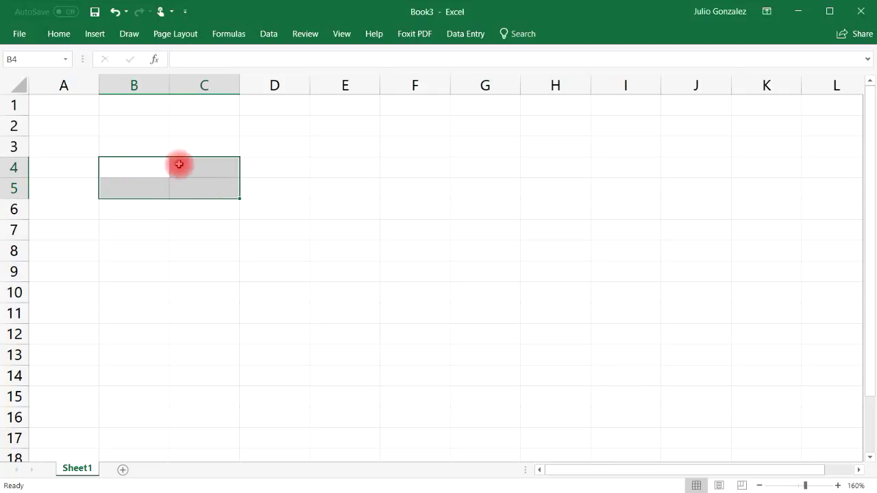
left_click(126, 127)
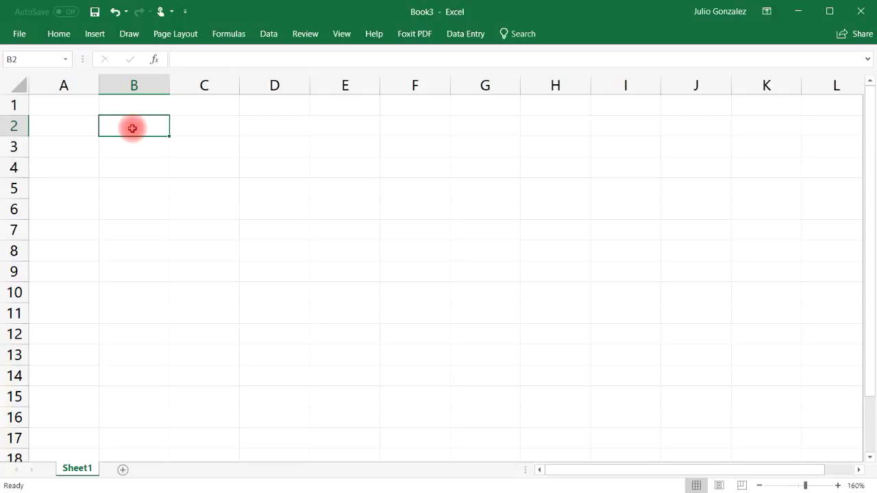
type("Operat")
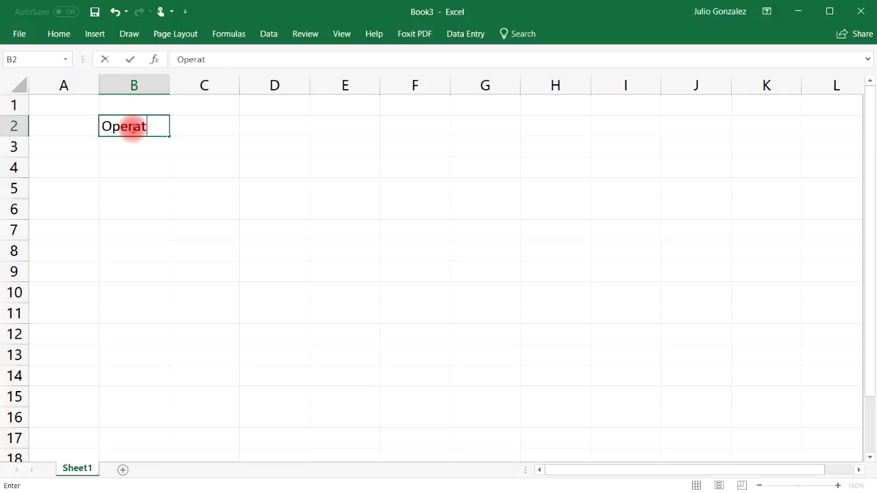
type("ion:")
key("Return")
key("Right")
key("Up")
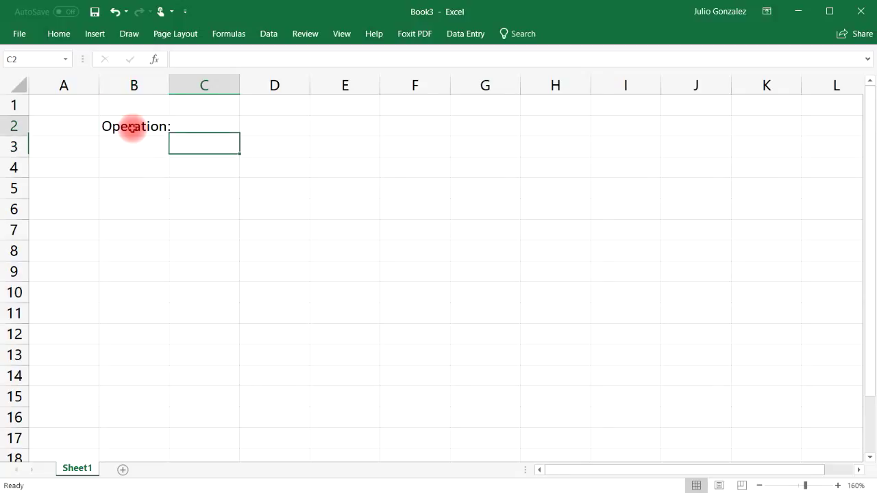
type("Value")
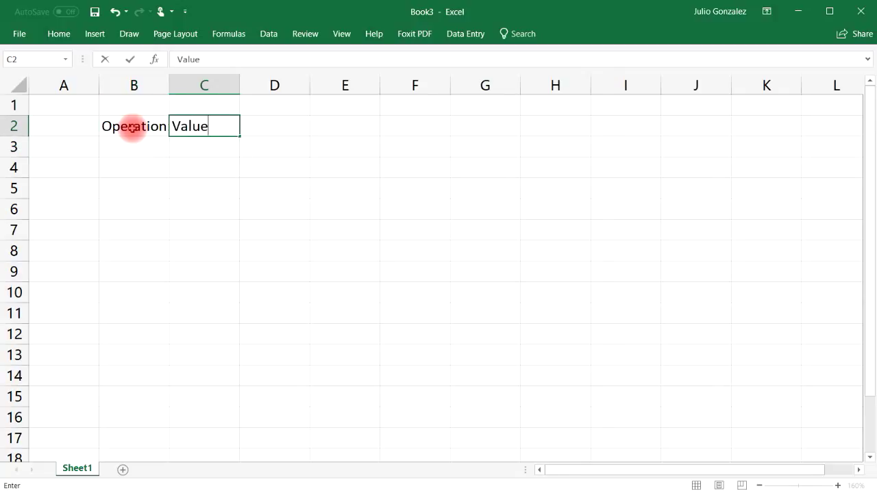
key("Return")
List Addition 1 and Subtraction 2 under the headers, widening column B
key("Left")
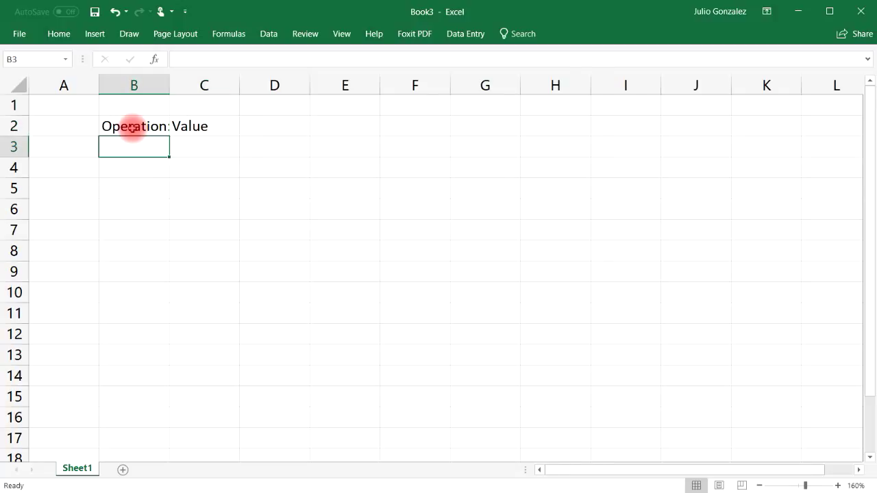
type("Addition")
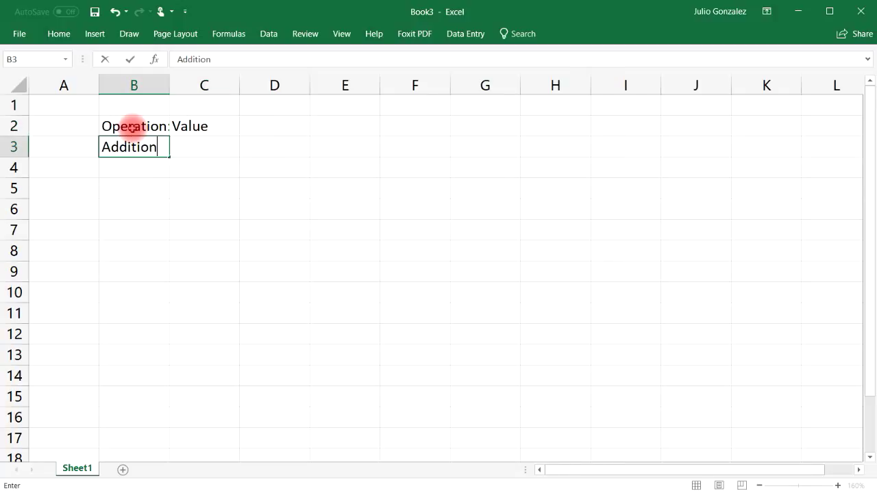
key("Tab")
type("1")
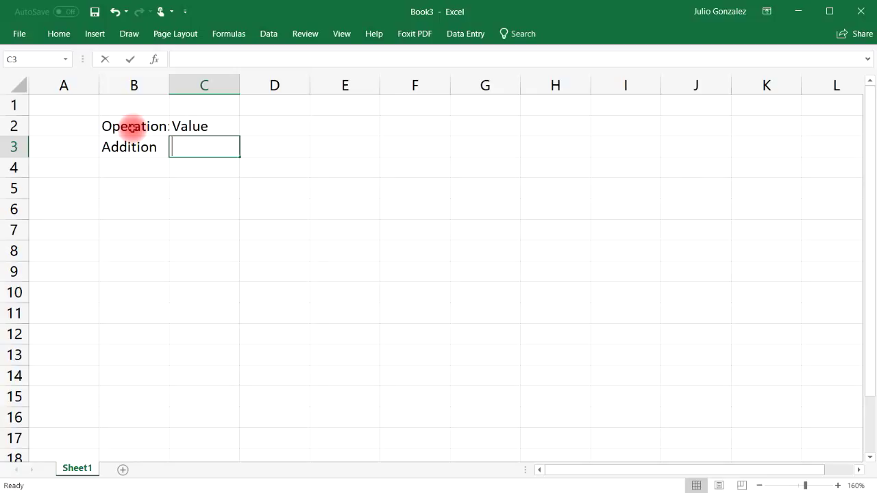
key("Return")
key("Left")
type("S")
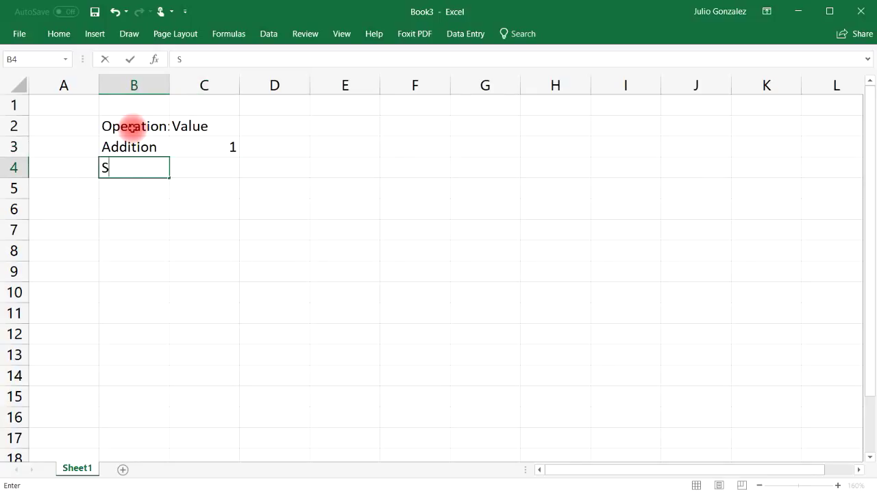
type("ubtraction")
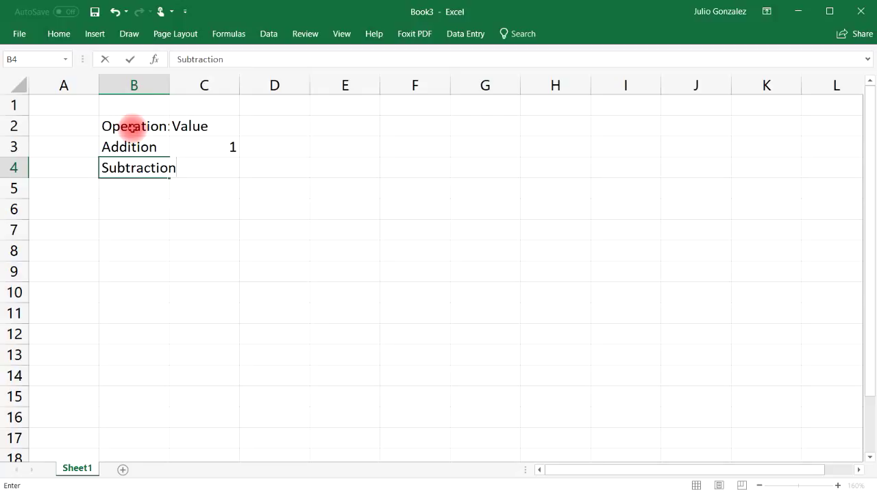
key("Tab")
type("2")
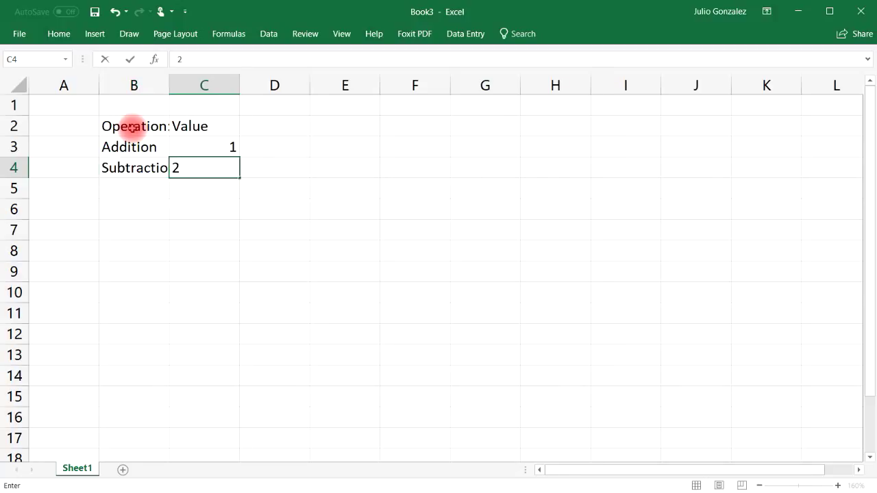
left_click(352, 173)
left_click_drag(169, 89, 184, 86)
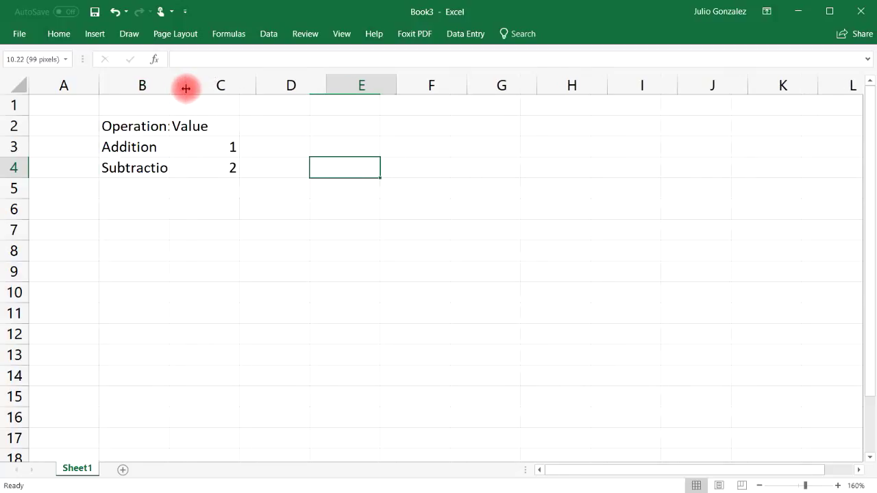
Add Multiplication 3 and Division 4, autofitting column B
left_click(170, 192)
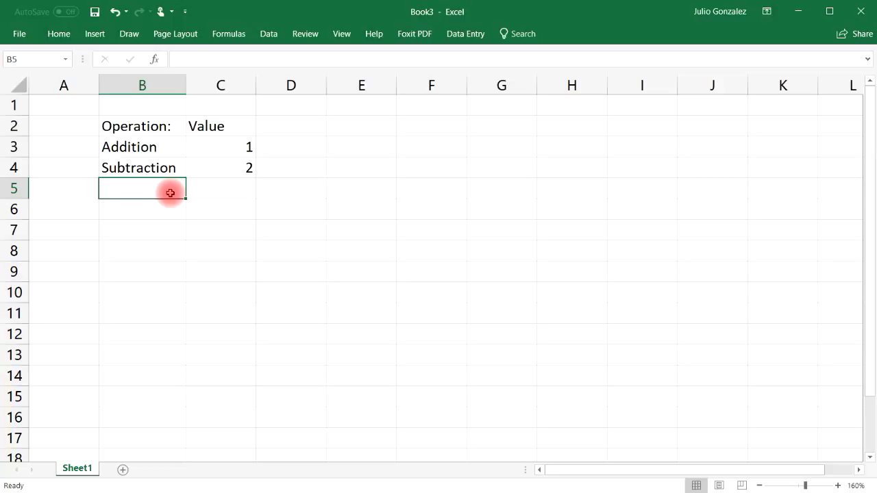
type("Multiplic")
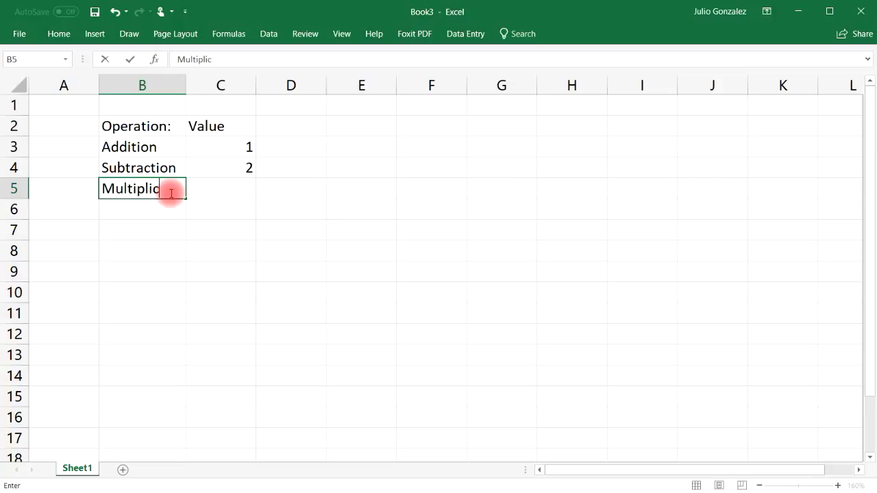
type("ation")
key("Tab")
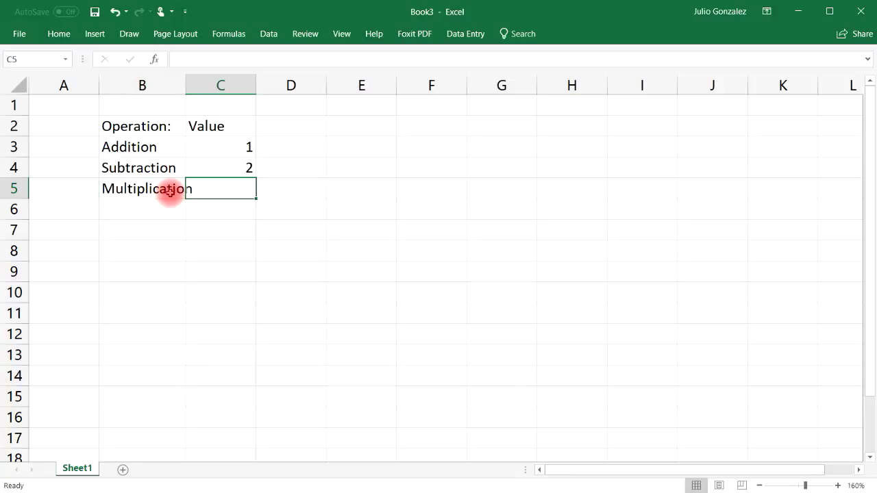
type("3")
key("Tab")
double_click(186, 83)
left_click(154, 206)
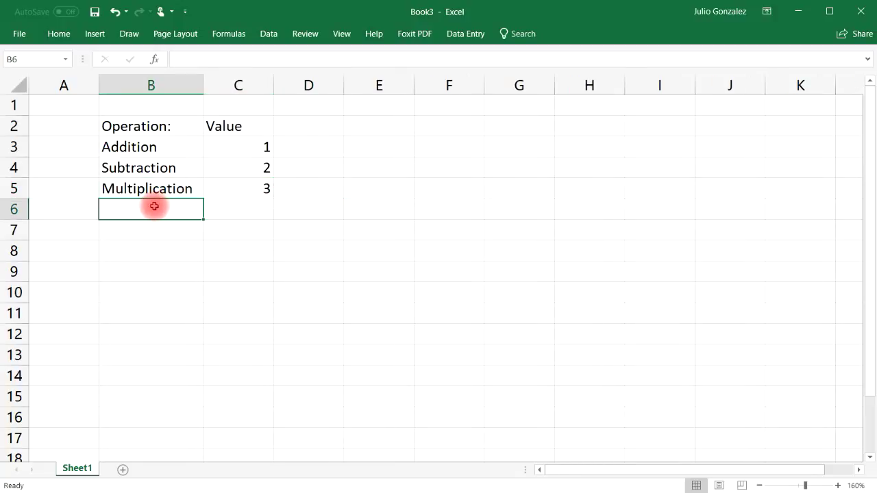
type("Division")
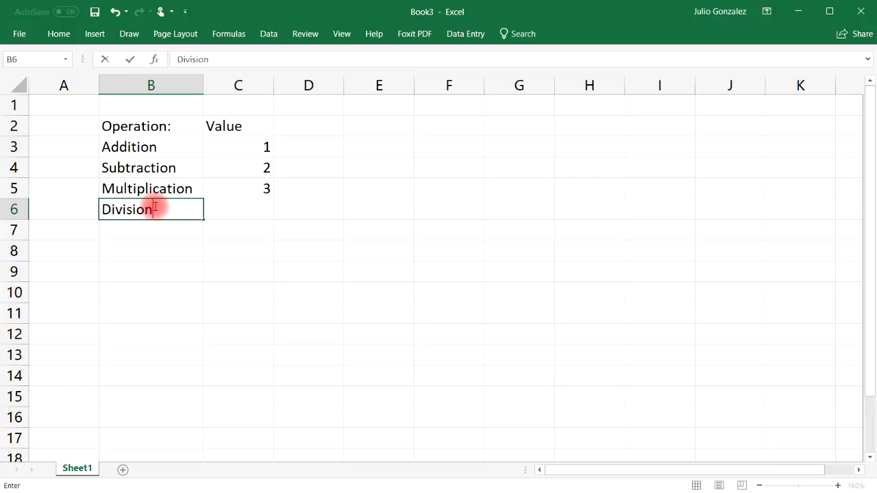
key("Right")
type("4")
key("Return")
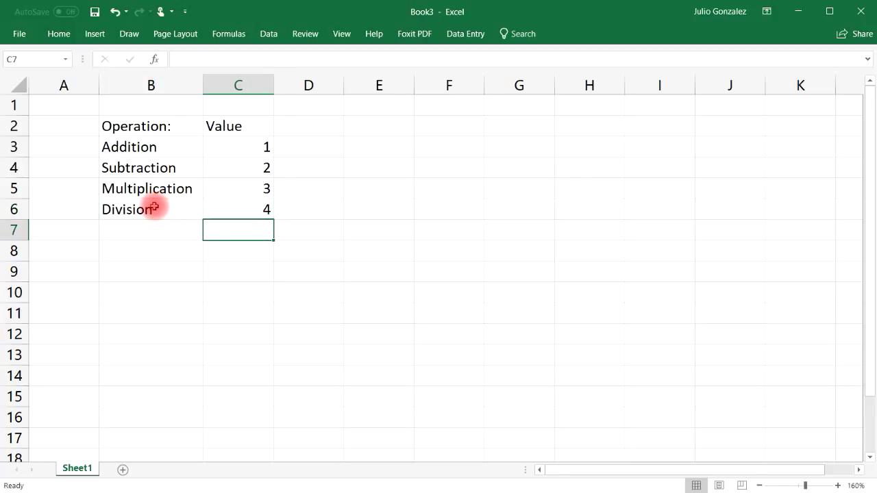
key("Right")
key("Right")
key("Up")
key("Up")
key("Up")
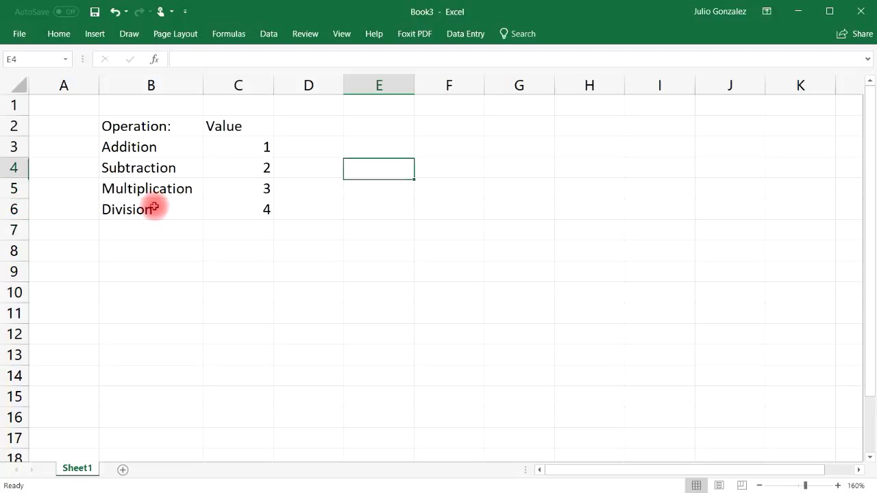
key("Up")
key("Up")
Enter headings Number 1 and Number 2 in E2:F2 with 25 and 10 beneath
type("Number 1")
key("Tab")
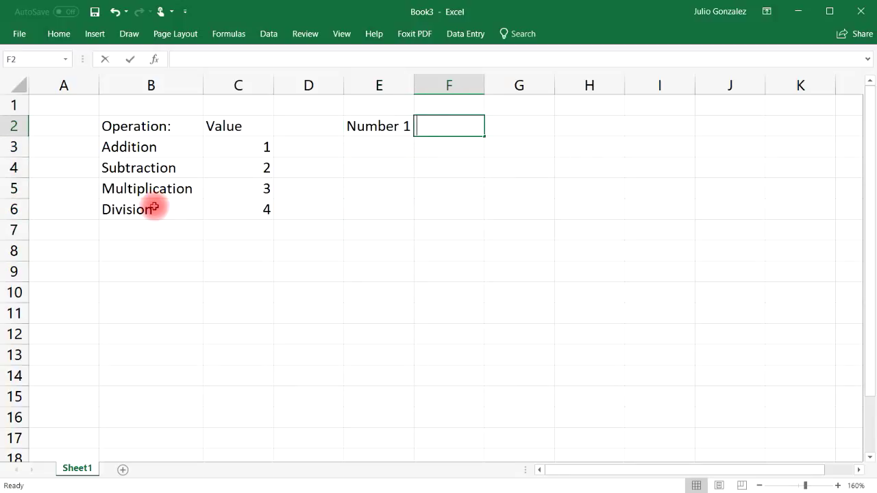
type("Number 2")
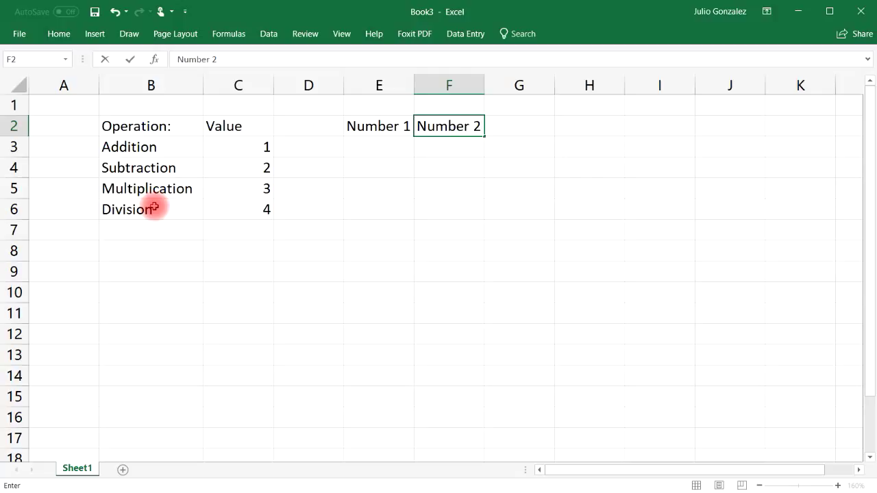
key("Down")
key("Left")
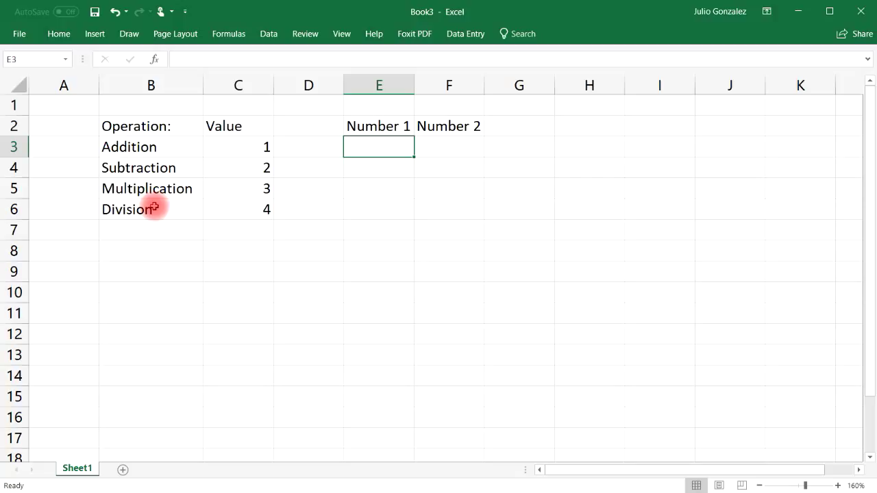
type("25")
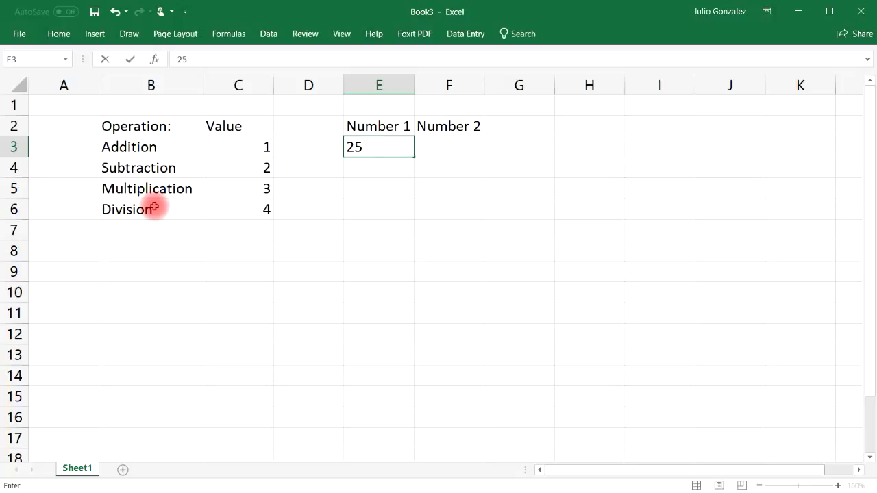
key("Tab")
type("10")
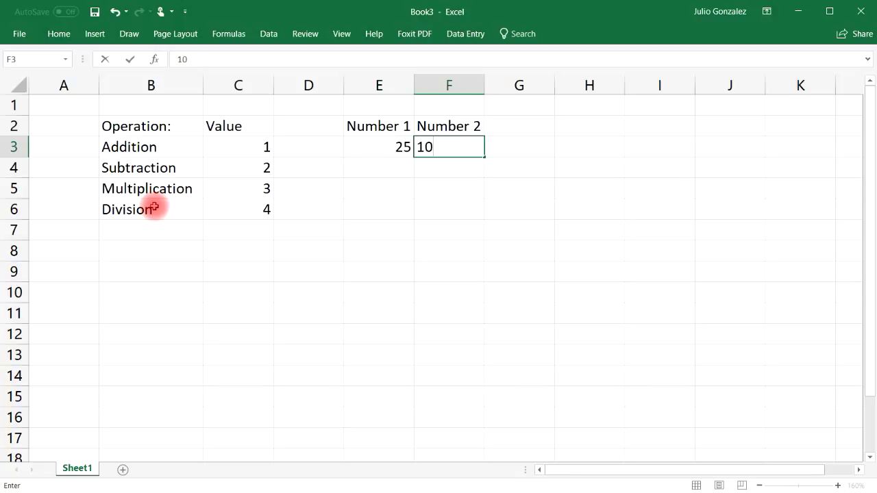
key("Down")
key("Down")
key("Down")
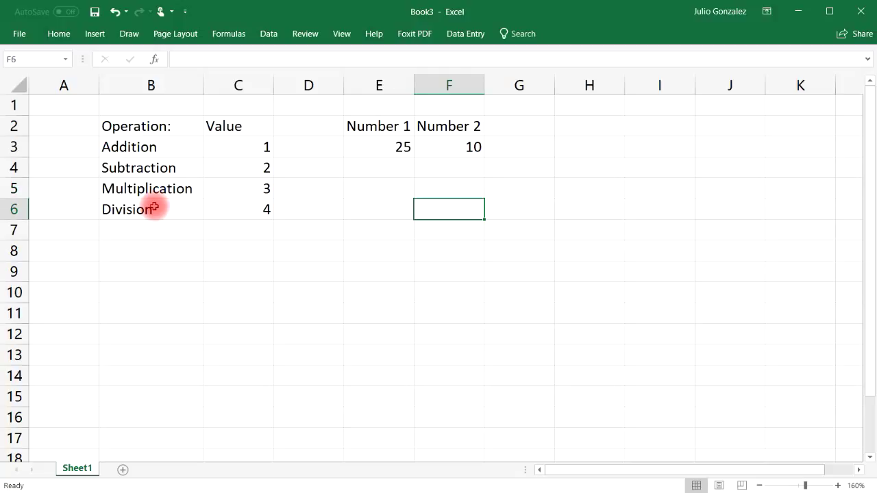
Label E6 'Value:' and F6 'Calculation:', widening column F to fit
key("Left")
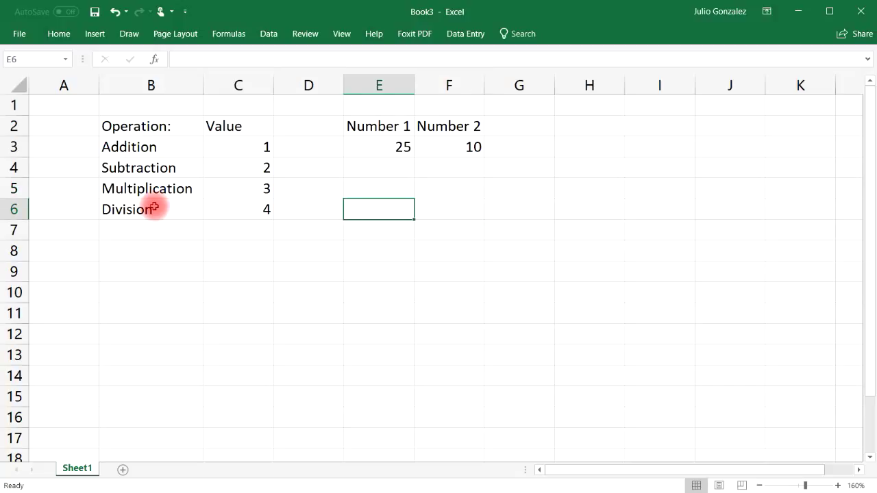
type("Val")
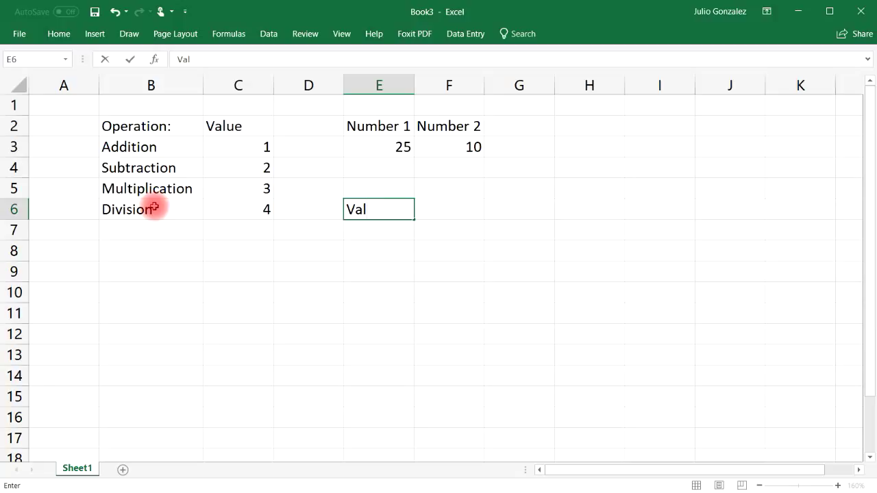
type("ue:")
key("Tab")
type("Calcu")
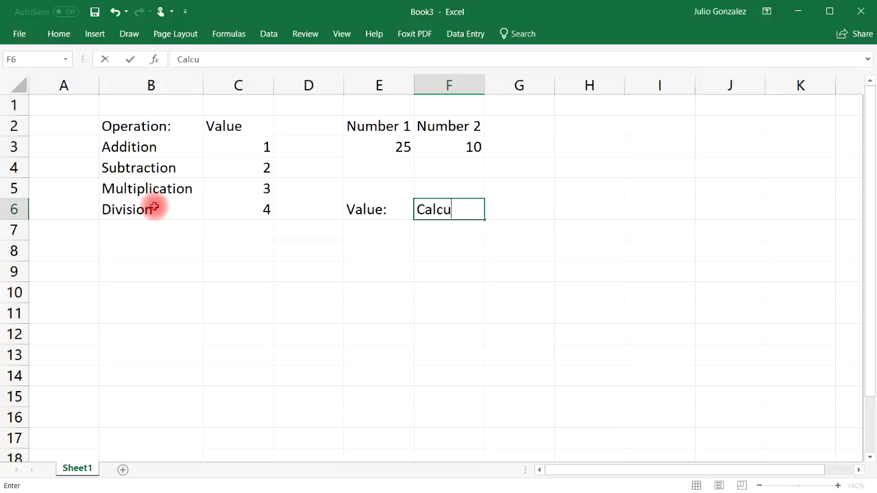
type("lation:")
key("Tab")
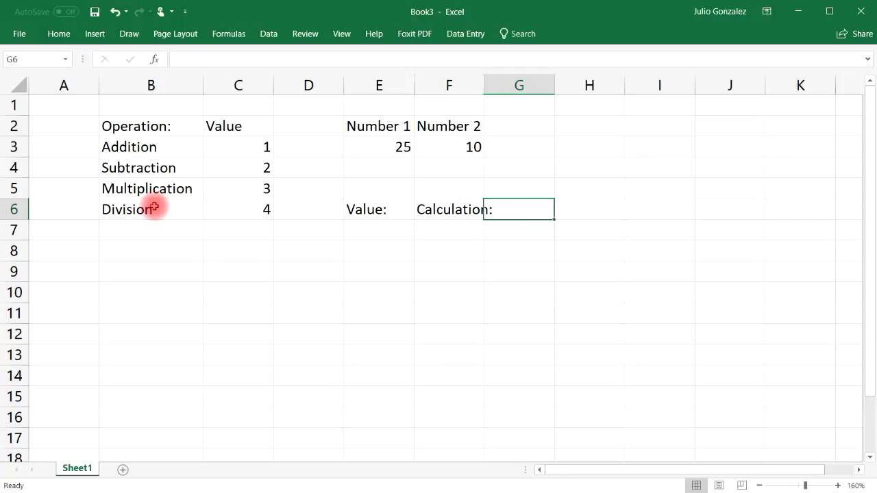
left_click_drag(477, 81, 500, 81)
left_click(451, 231)
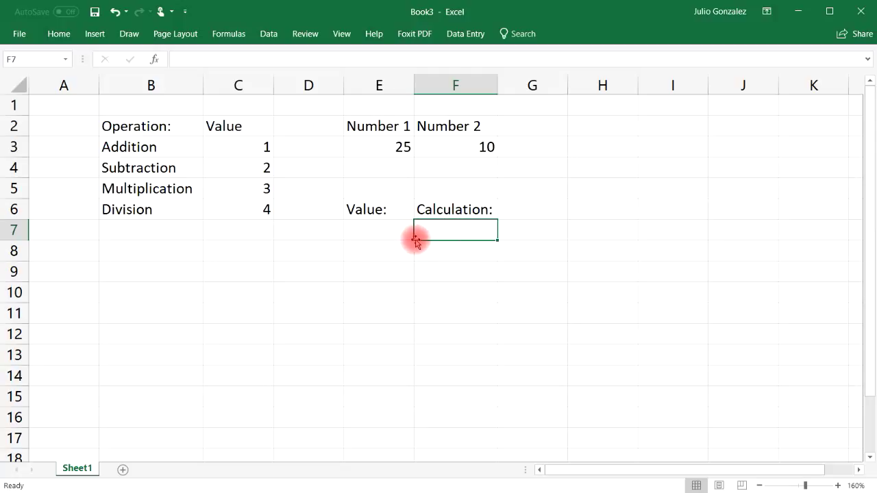
left_click(387, 229)
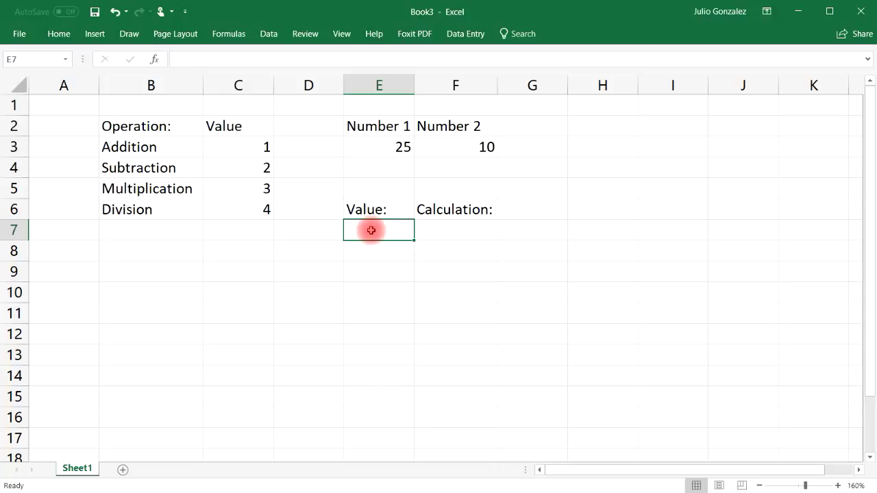
left_click(461, 224)
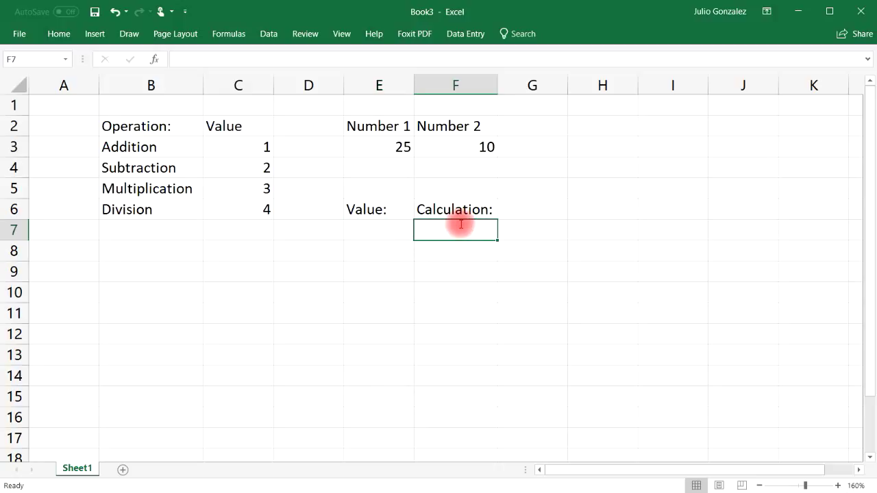
Enter =CHOOSE(E7,E3+F3,E3-F3,E3*F3,E3/F3) in F7
type("=choose(")
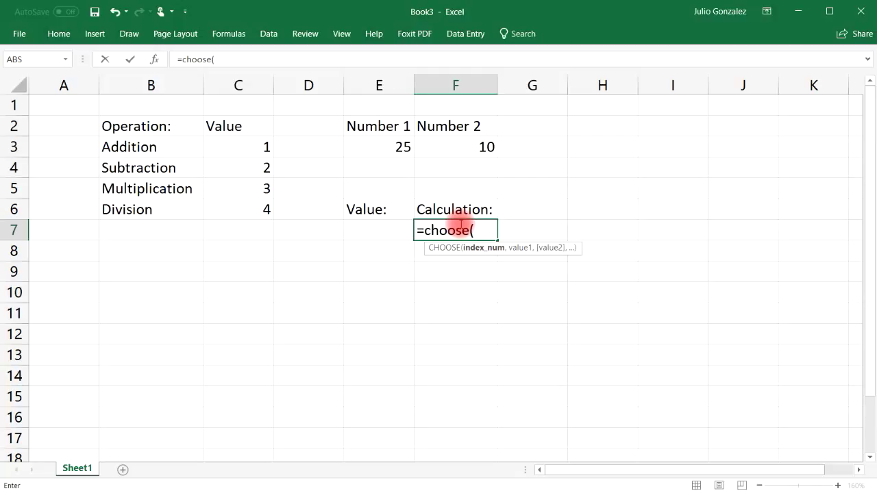
left_click(380, 227)
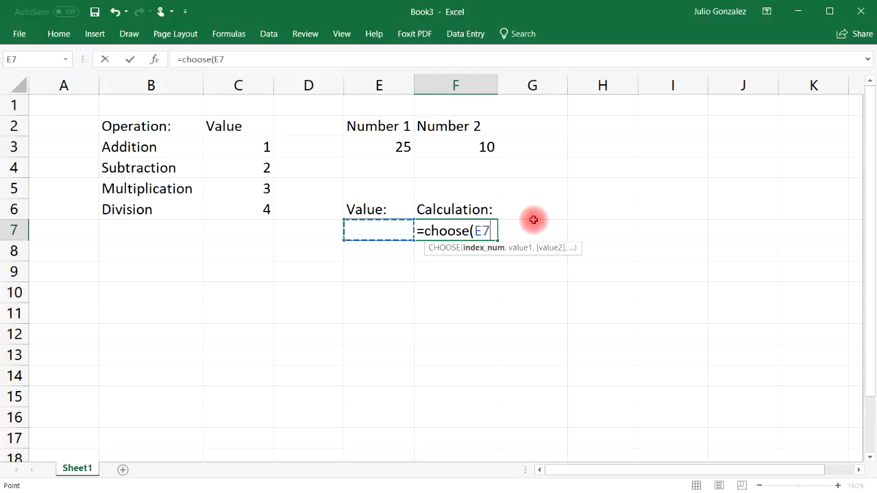
type(",")
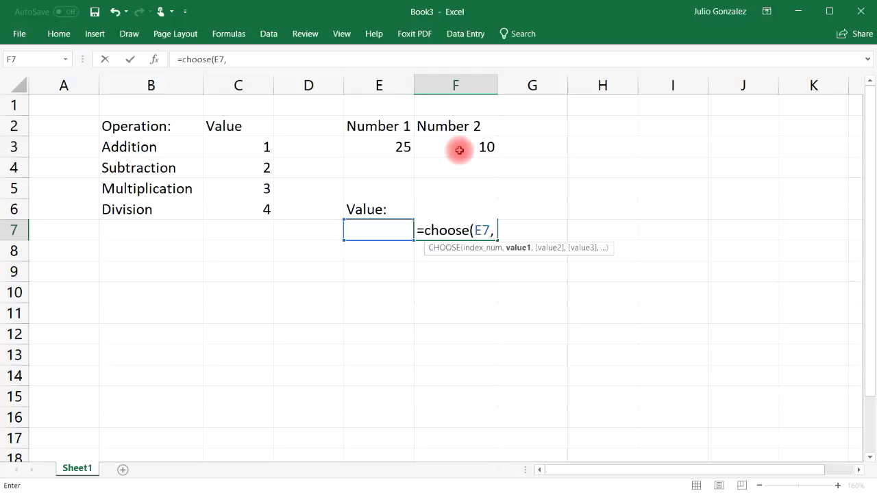
type("E3")
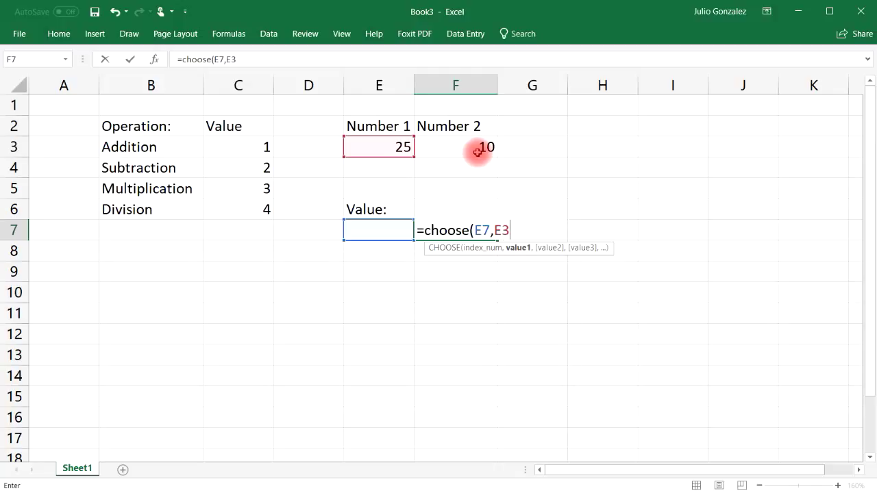
type("+F3")
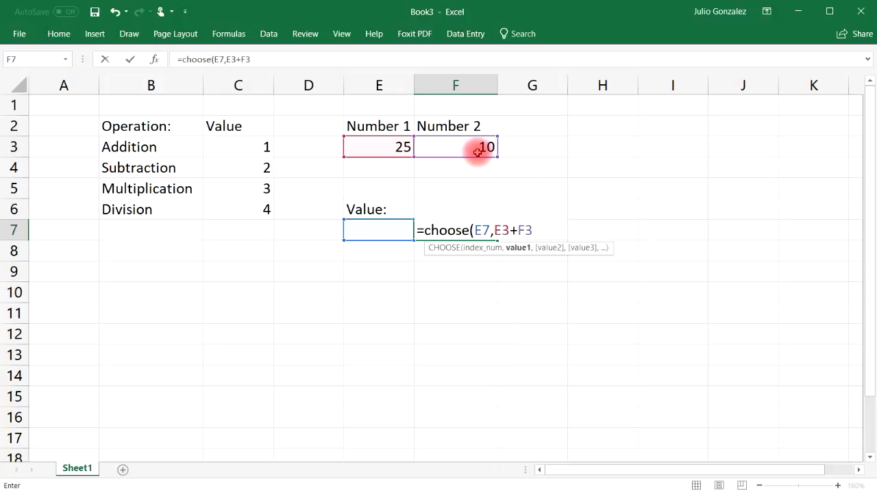
type(",")
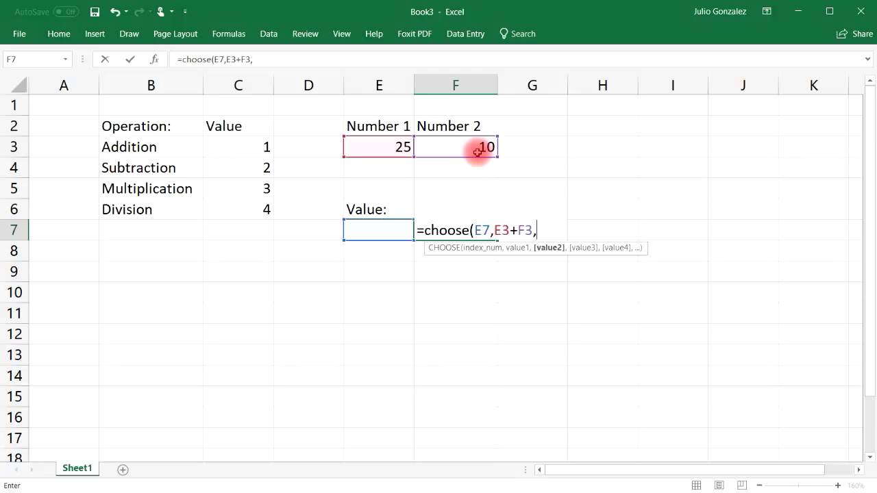
type("E3")
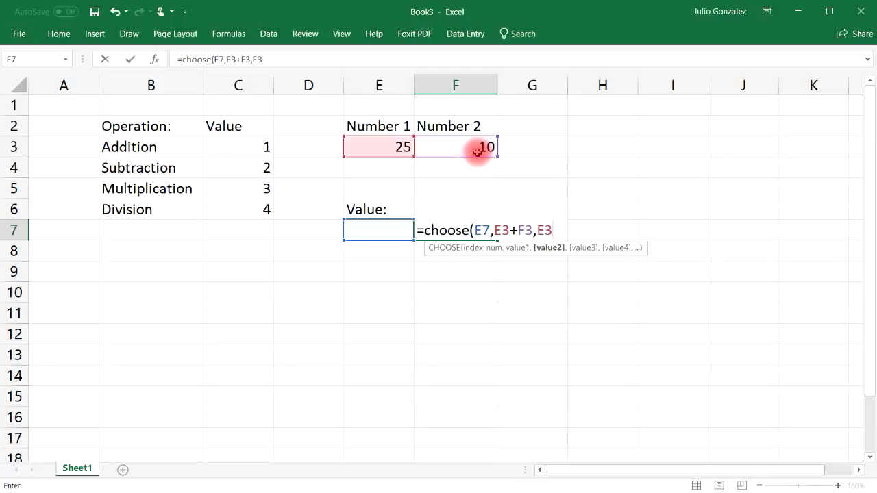
type("-F3,")
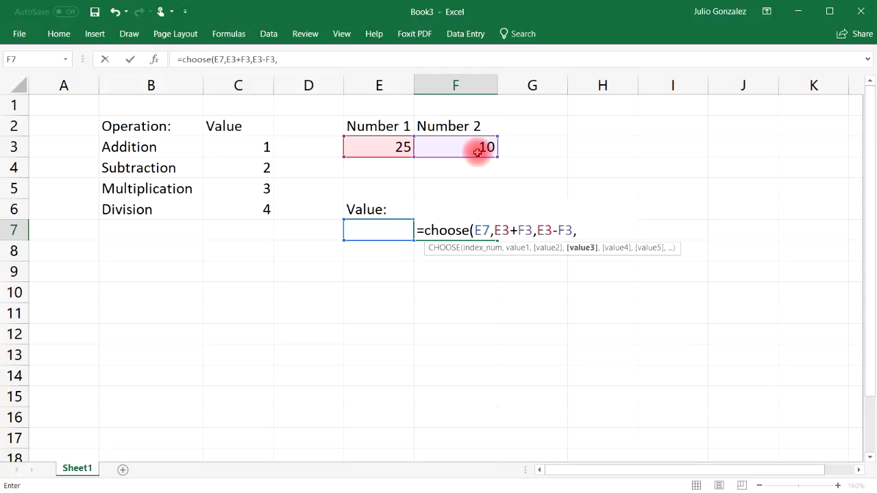
type("E3")
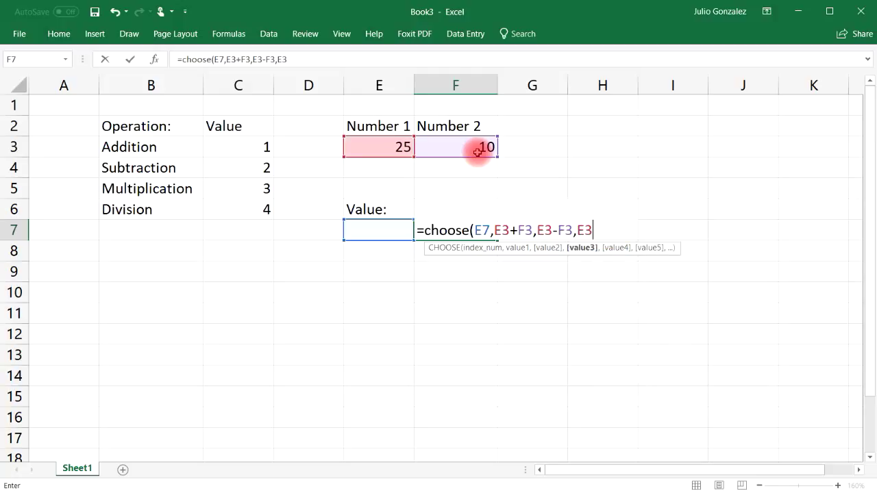
type("*F3")
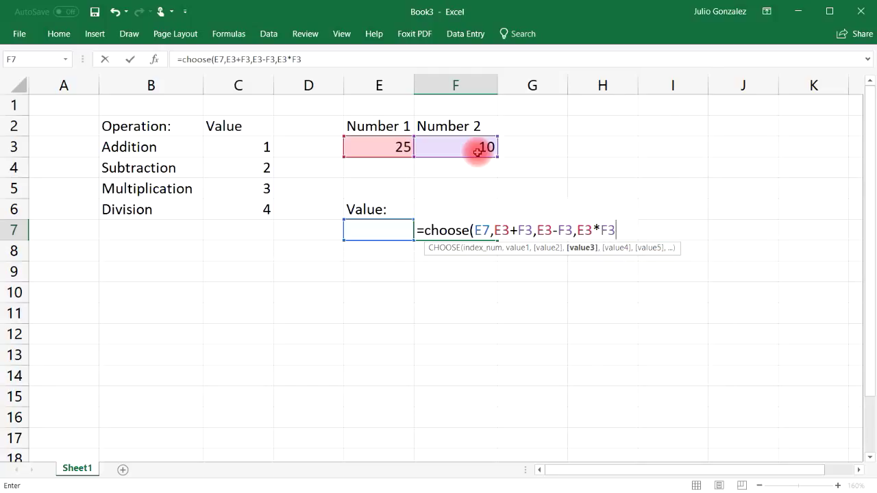
type(",E")
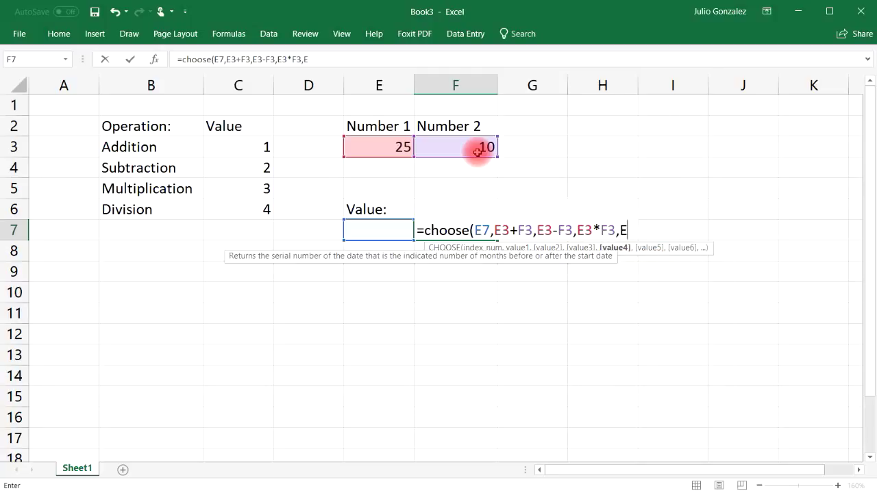
type("3/F")
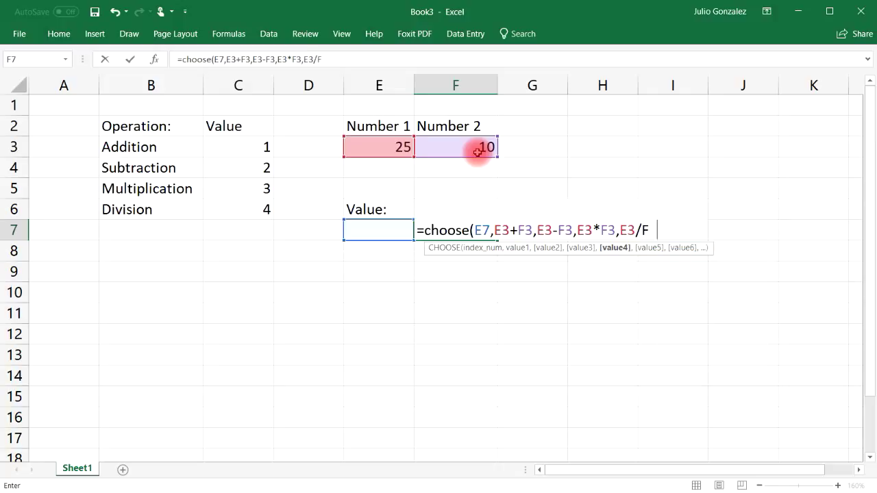
type("3)")
key("Return")
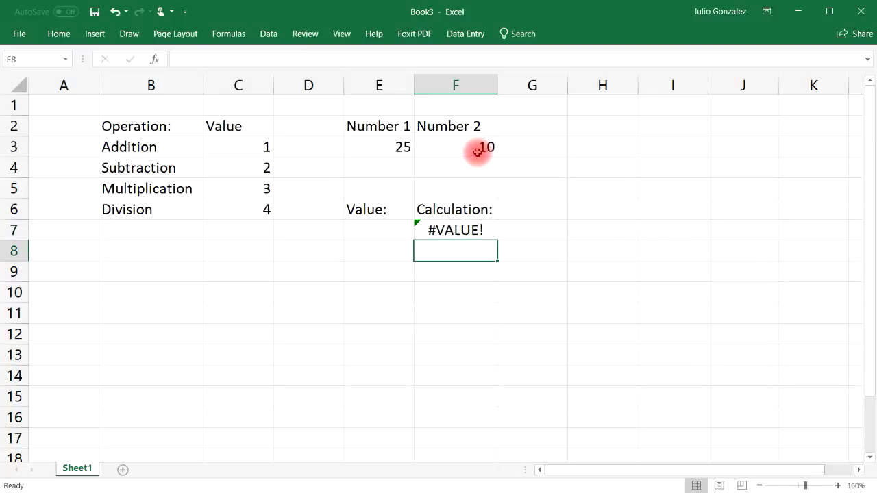
Enter codes 1 and then 2 in E7, checking F7 gives 35 and 15
left_click(390, 230)
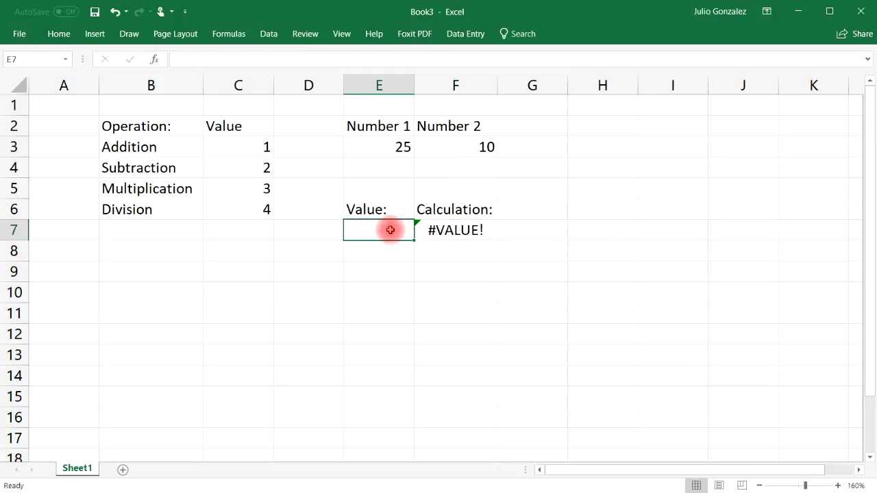
type("1")
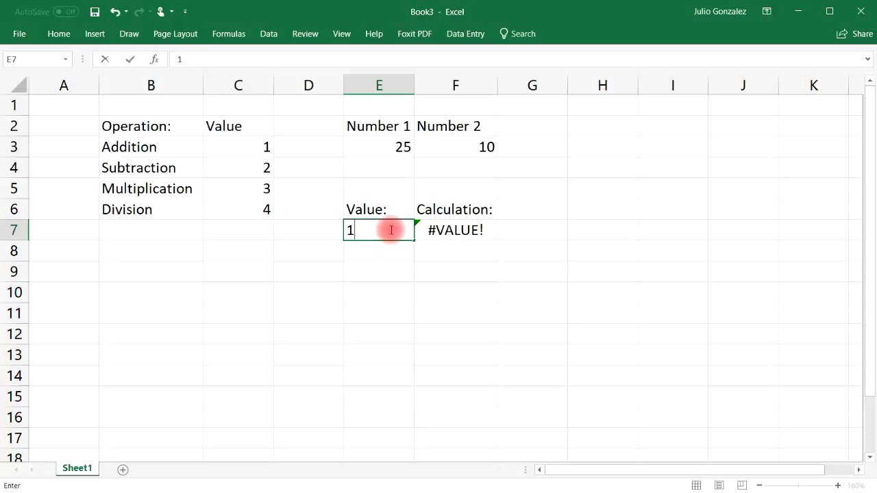
key("Return")
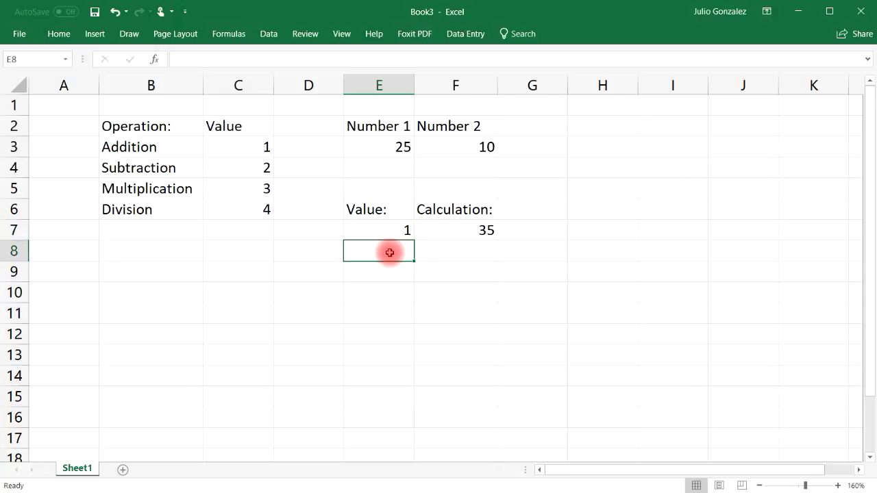
left_click(403, 146)
left_click(478, 147)
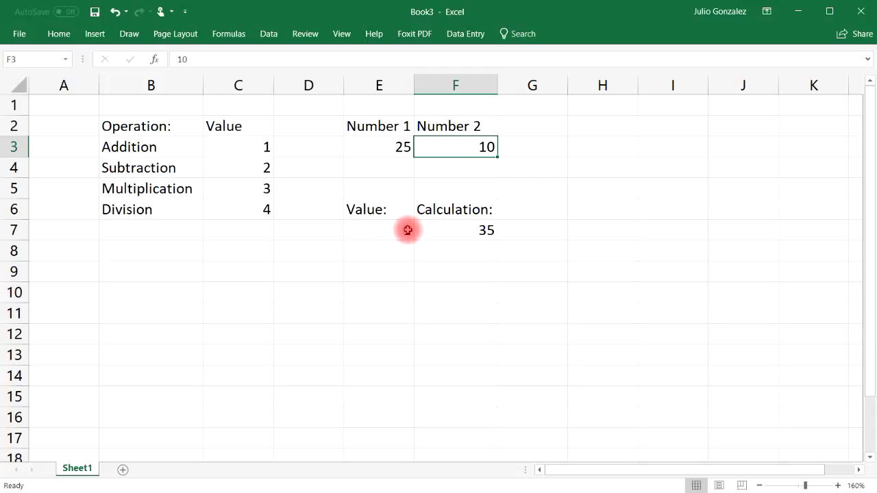
left_click(406, 230)
type("2")
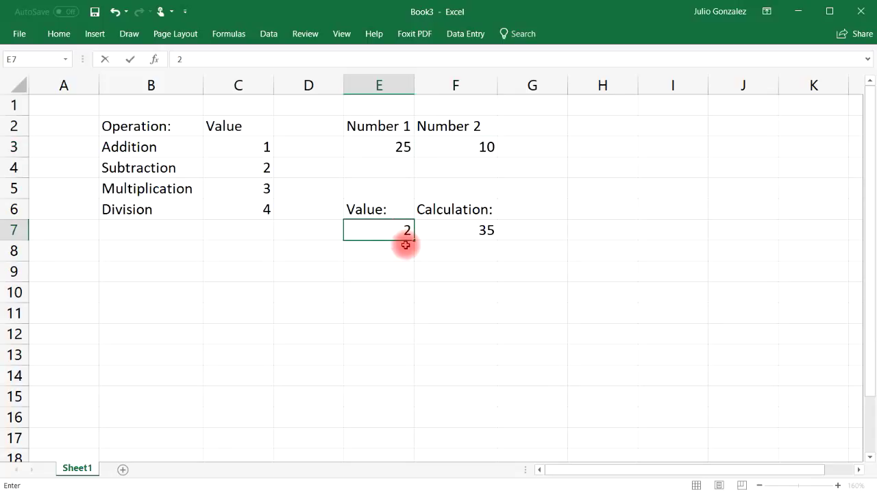
key("Return")
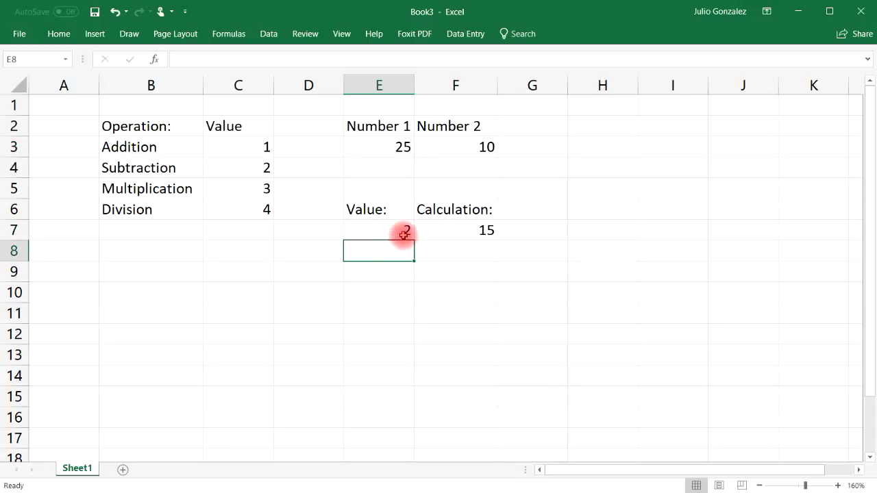
left_click(403, 231)
left_click(478, 229)
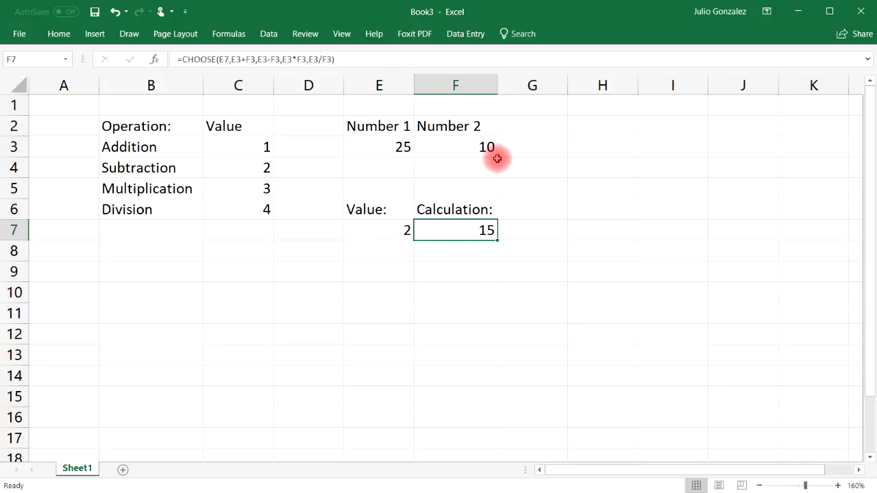
Enter codes 3 and then 4 in E7, confirming F7 shows 250 and 2.5
left_click(401, 229)
type("3")
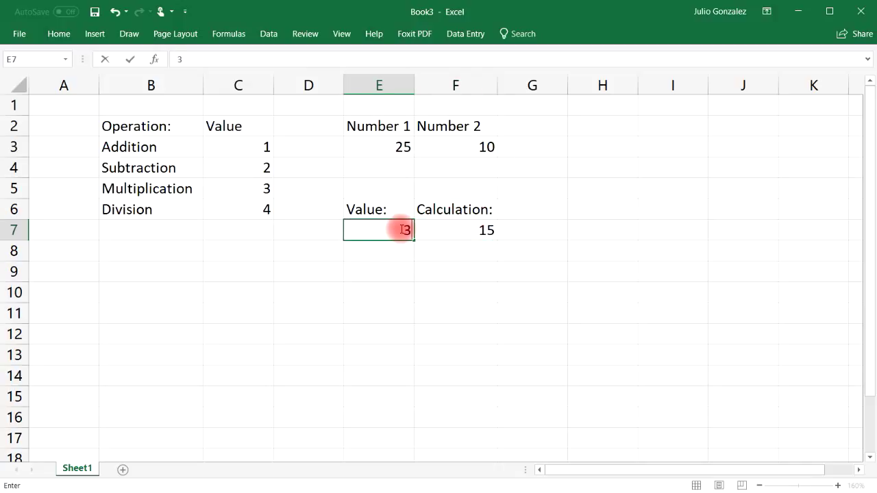
left_click(402, 245)
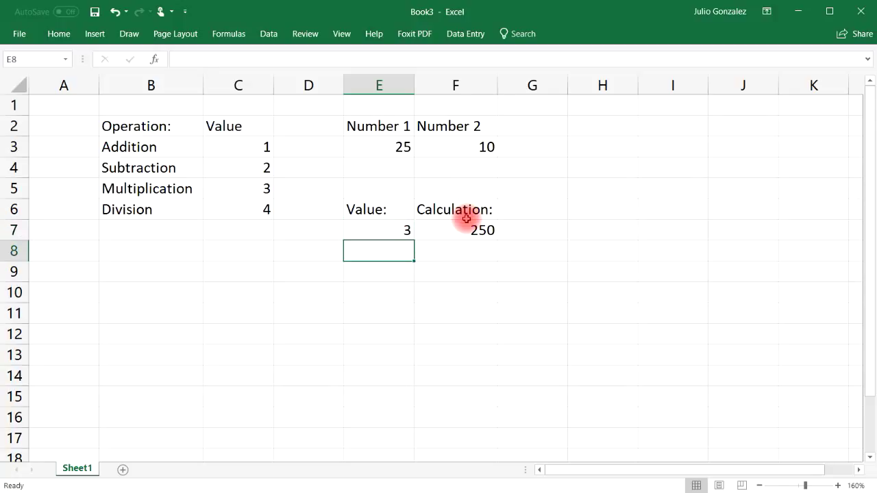
left_click(405, 148)
left_click(463, 150)
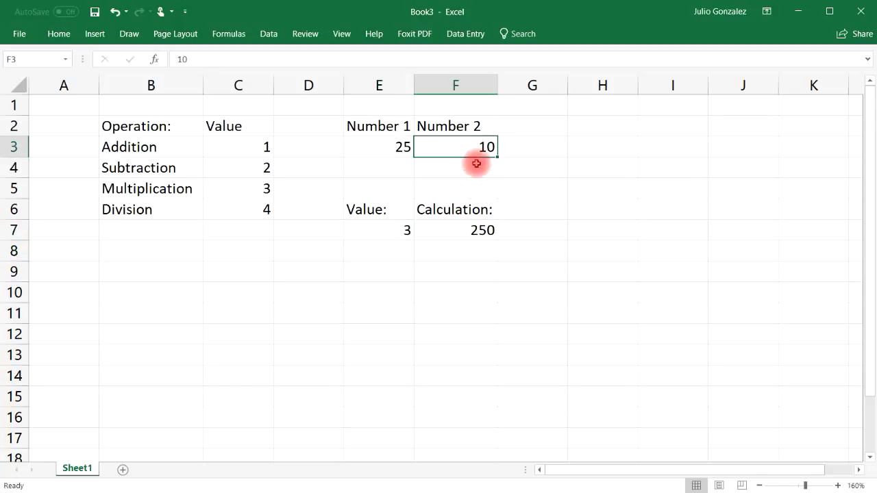
left_click(484, 230)
left_click(400, 235)
type("4")
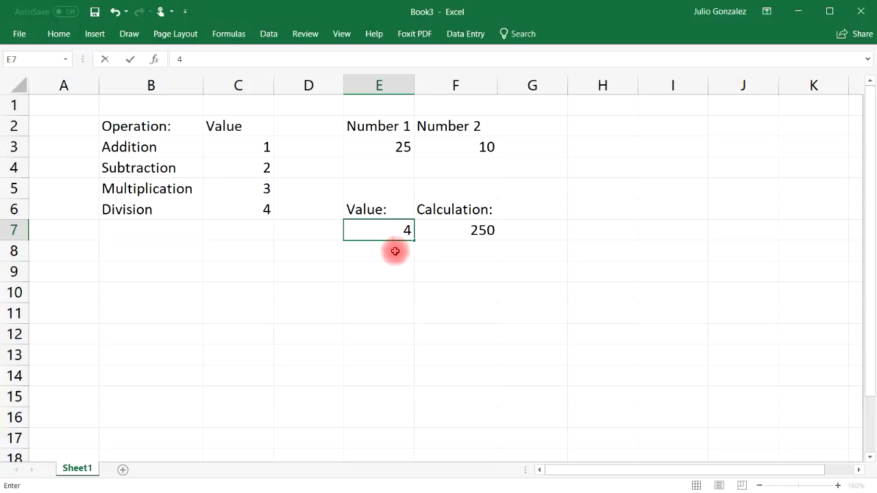
left_click(400, 251)
left_click(407, 145)
left_click(489, 147)
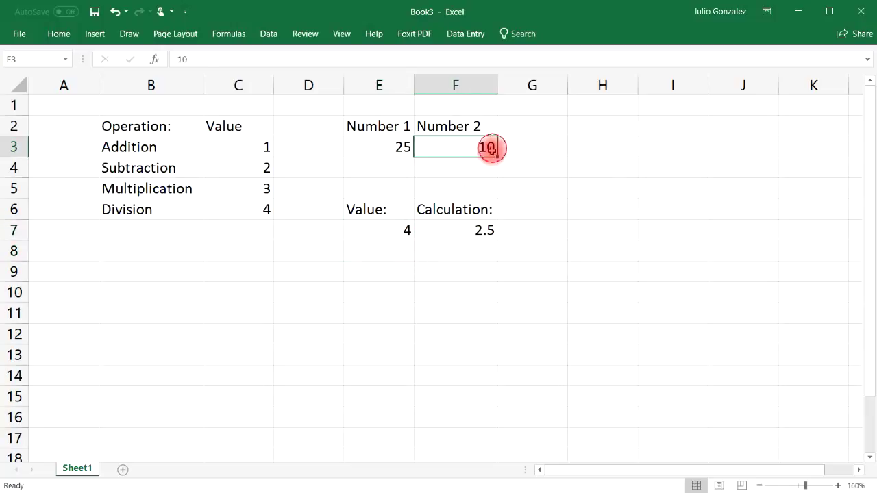
left_click(482, 228)
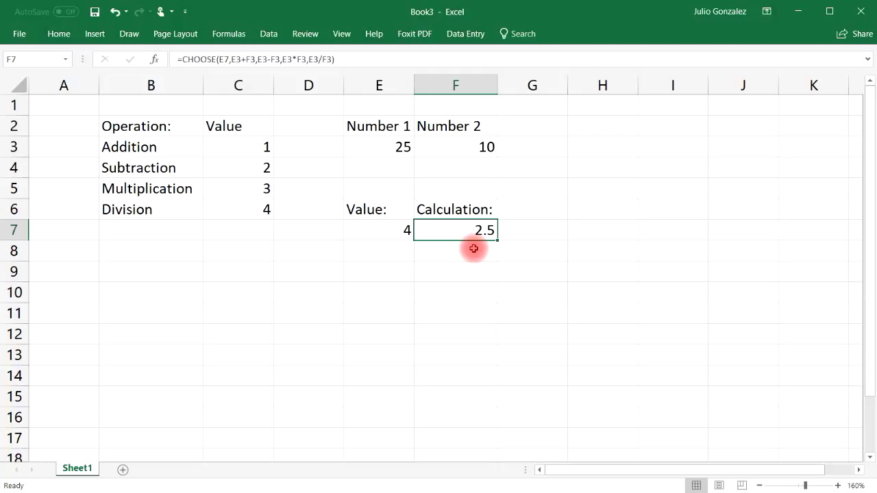
left_click(395, 227)
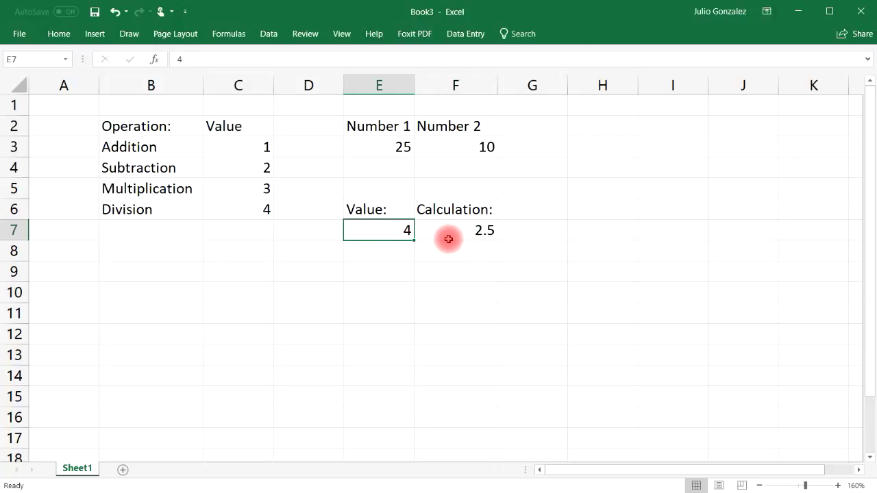
key("ctrl+z")
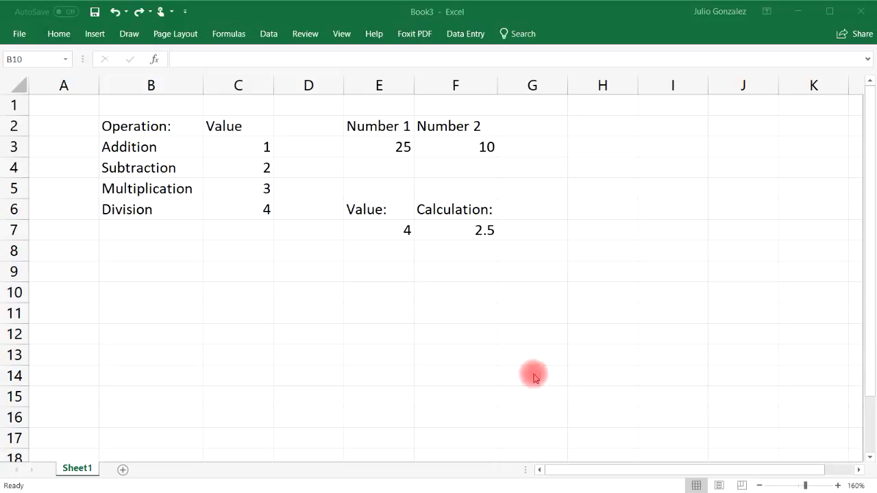
left_click(407, 228)
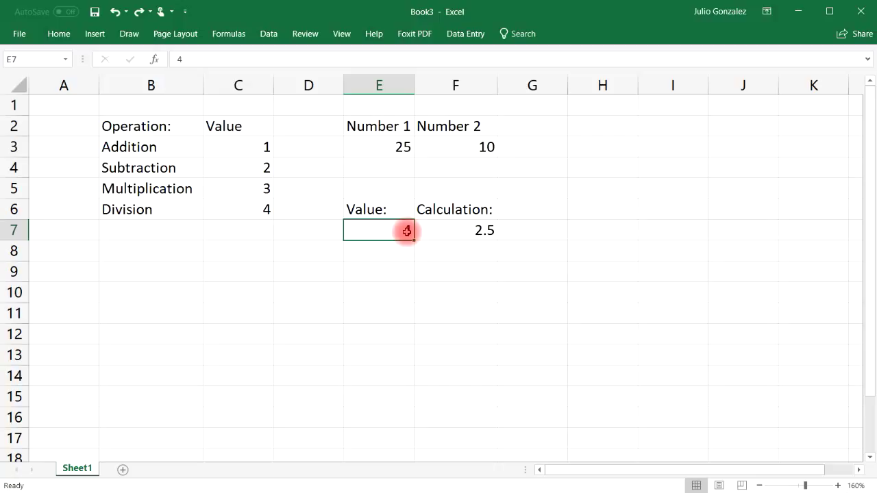
Enter =MATCH(A8,B3:B6,0) in B8, which shows #N/A for now
left_click(161, 256)
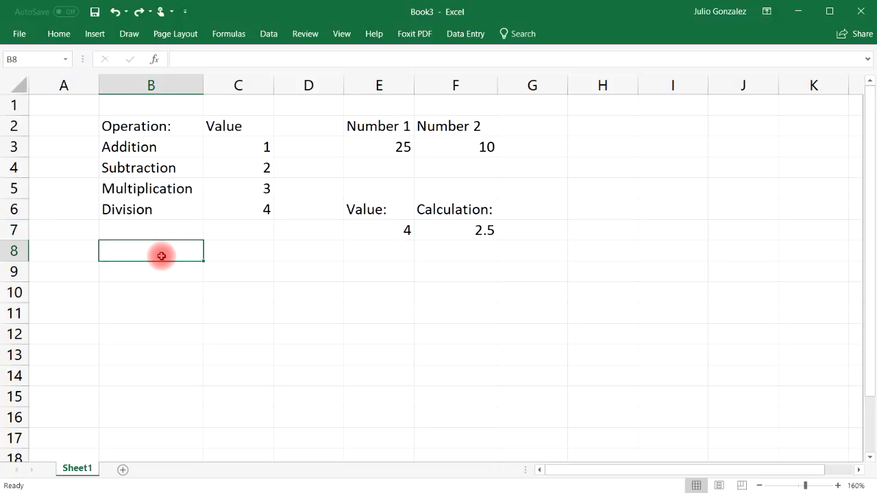
type("=match(")
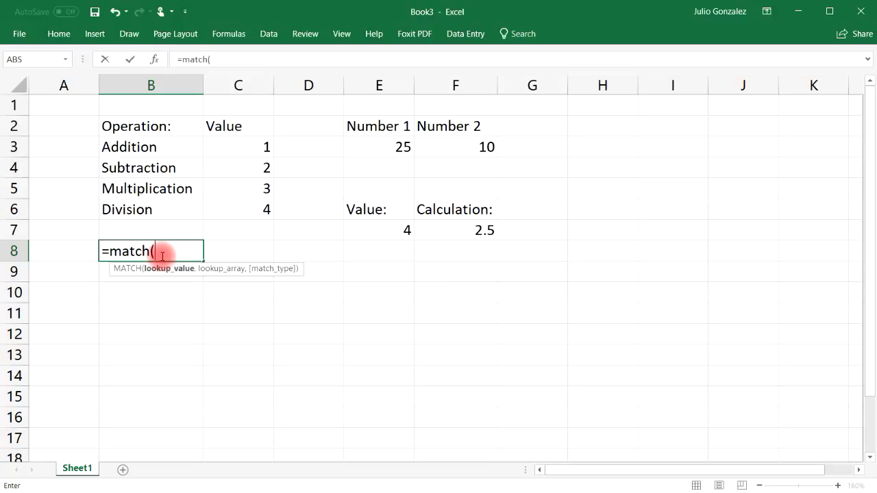
key("BackSpace")
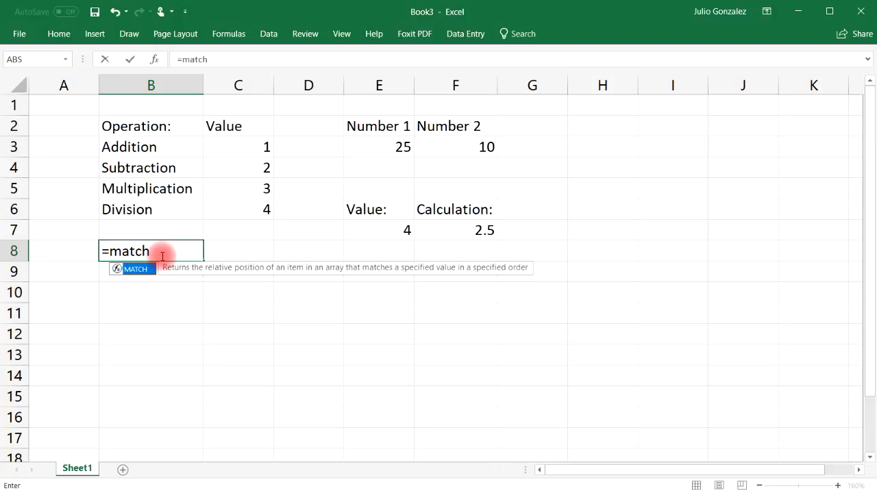
type("(")
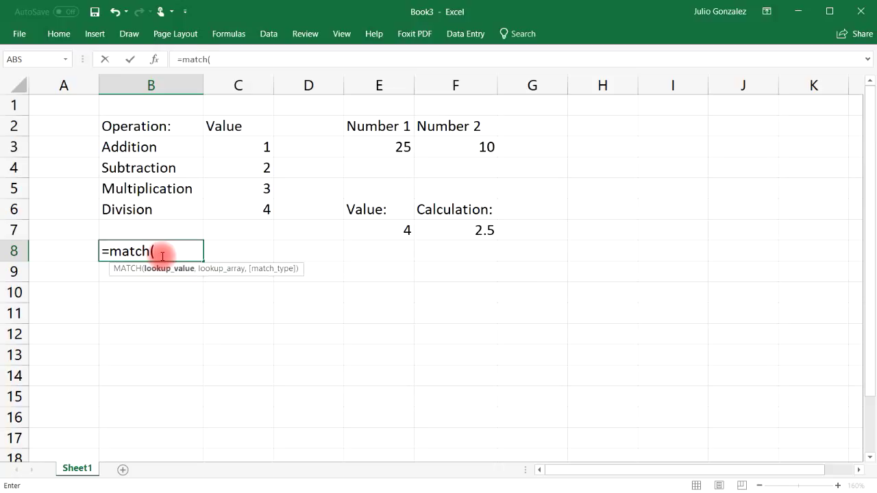
type("A8")
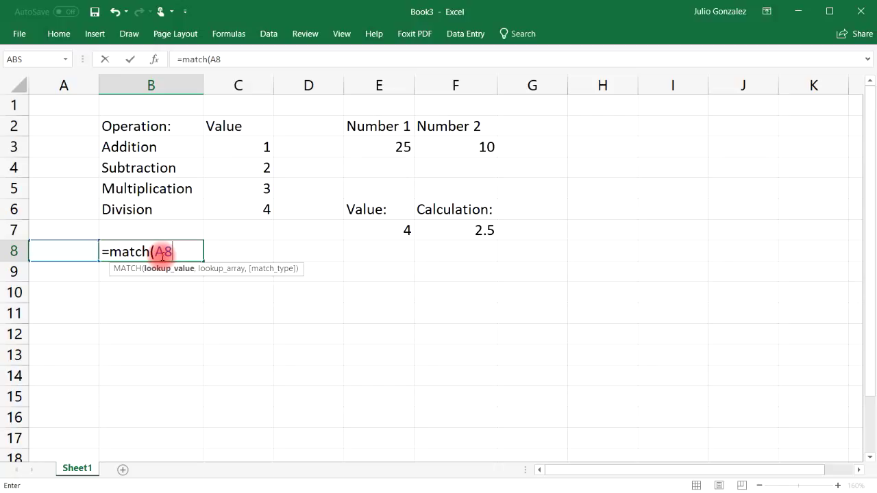
type(",")
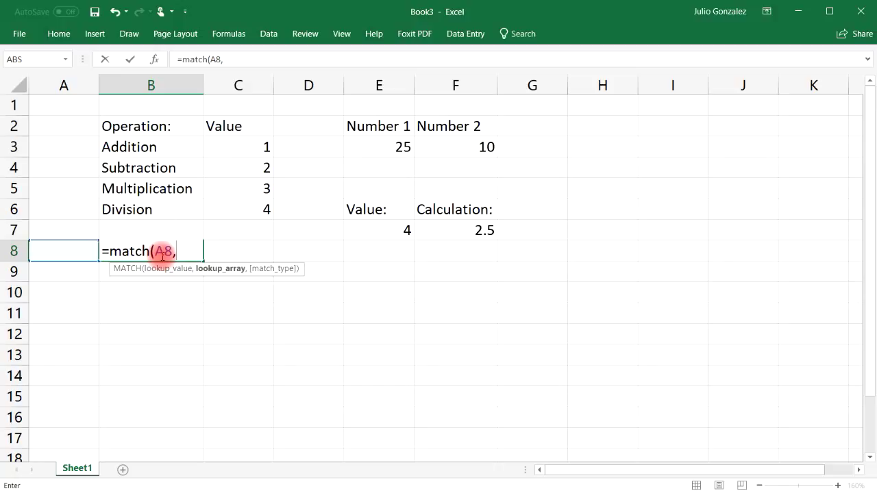
left_click(152, 147)
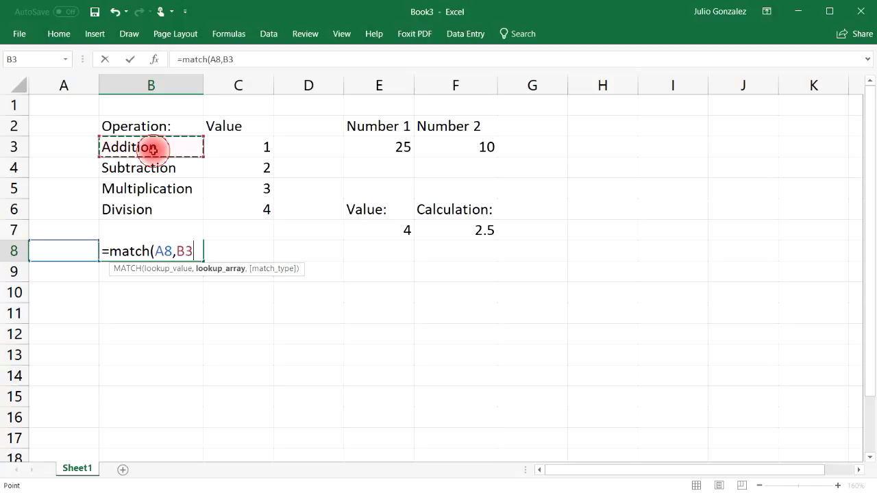
left_click_drag(152, 147, 165, 206)
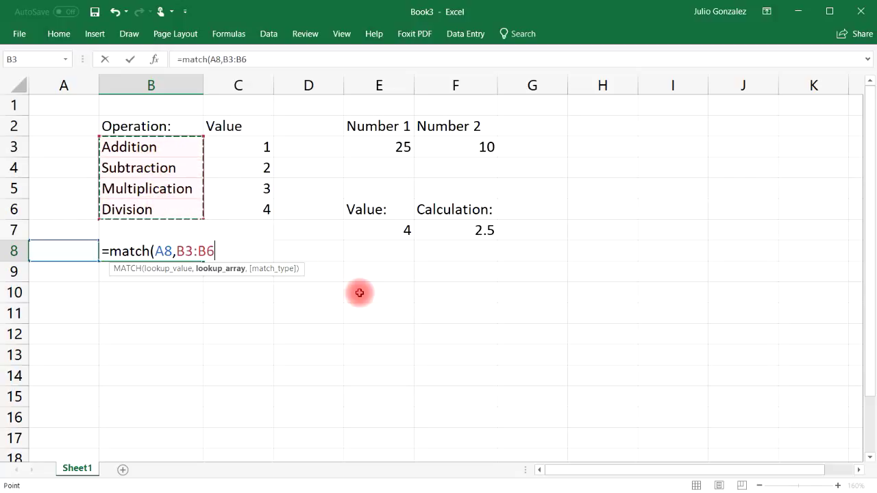
type(",")
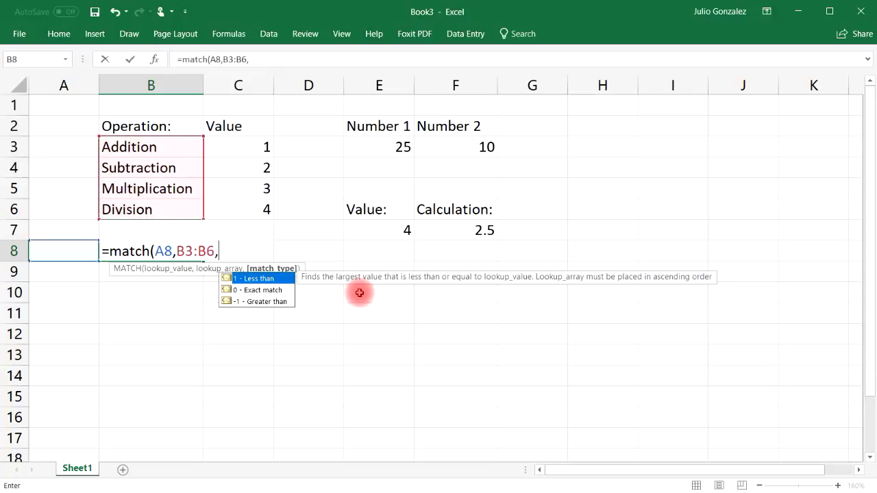
type("0)")
key("Return")
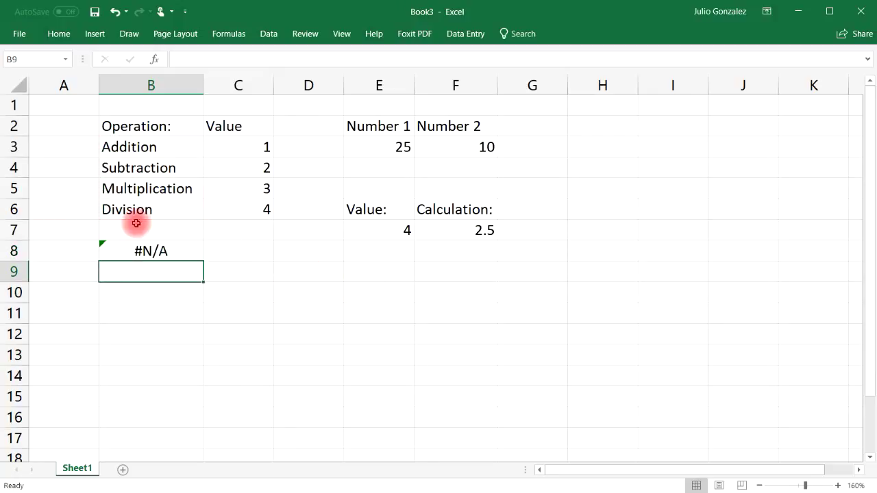
Enter Addition in A8 and check the MATCH result in B8
left_click(62, 250)
type("Addition")
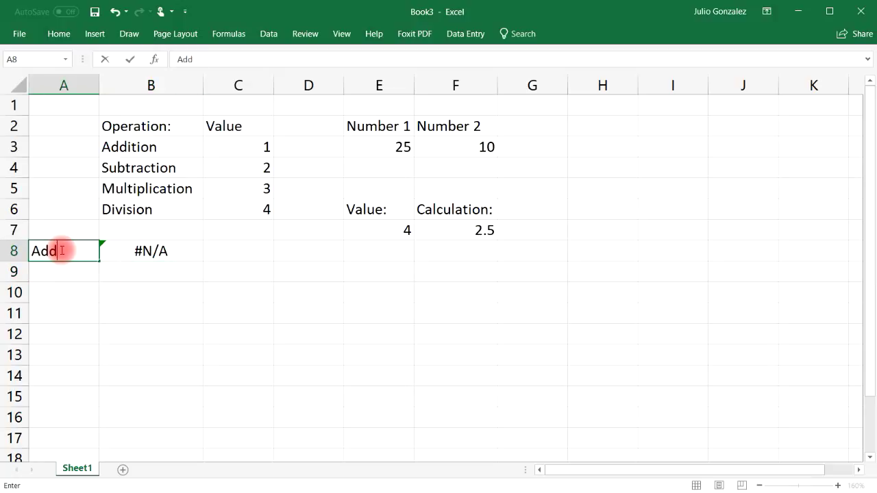
key("Return")
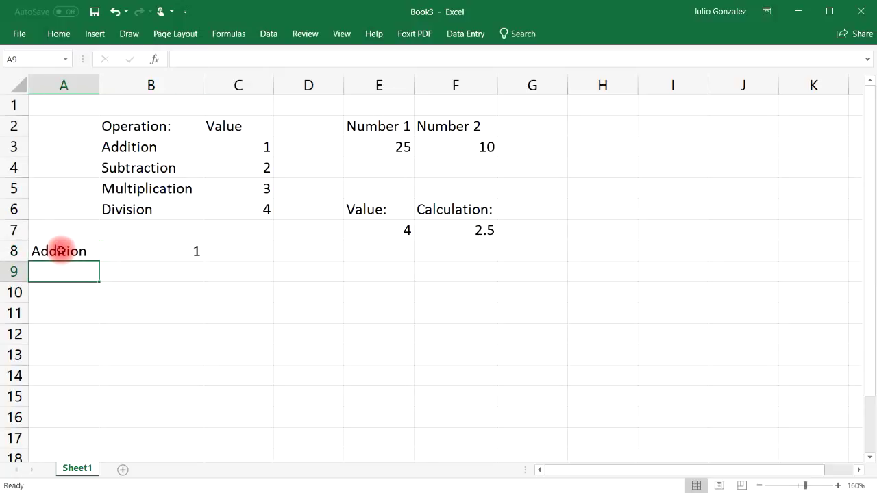
left_click(149, 251)
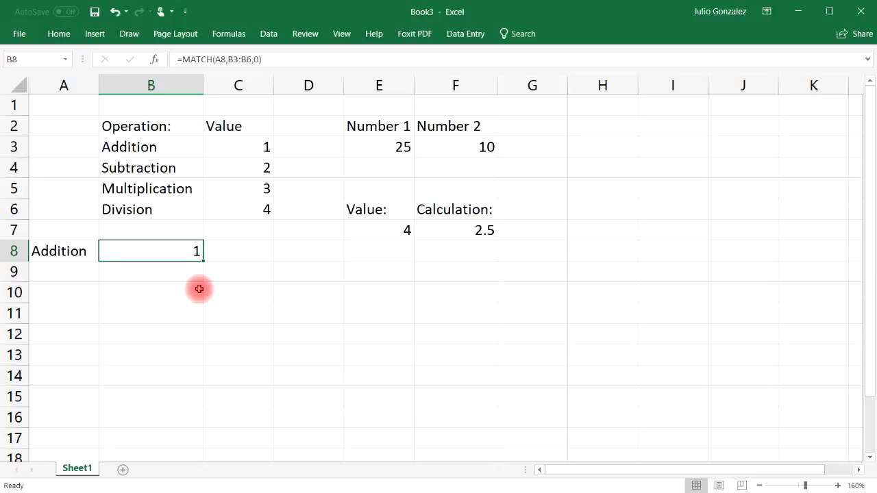
Replace A8's entry with Subtraction so B8 returns 2, then review E7 and B8
left_click(79, 251)
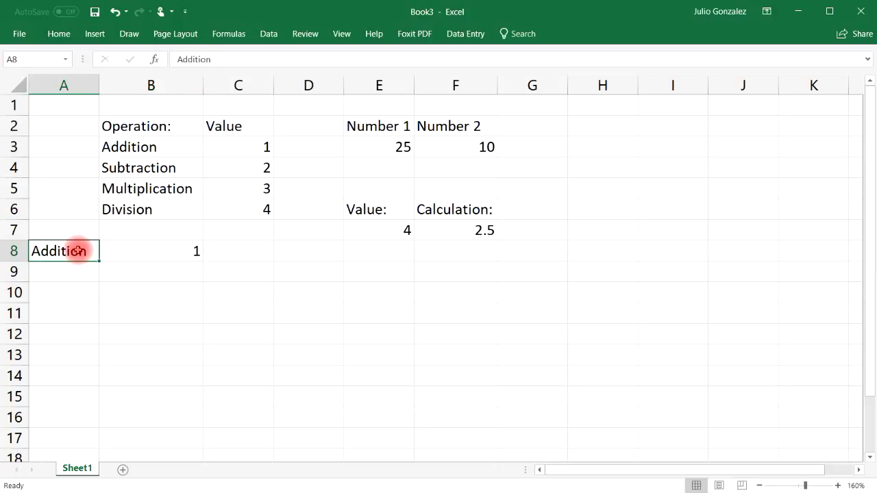
type("Subtra")
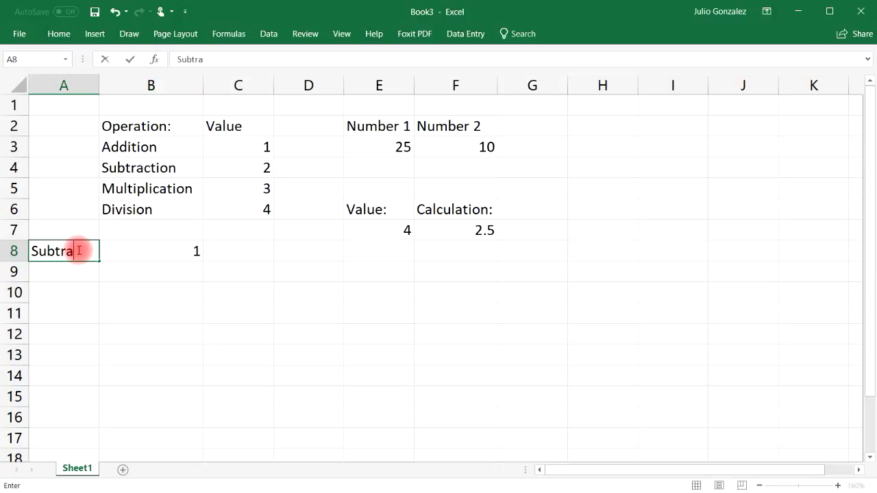
type("ction")
key("Return")
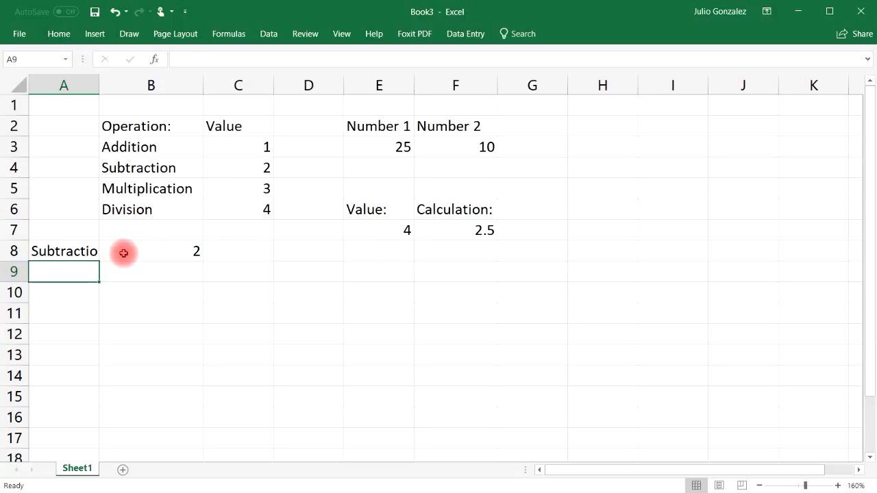
left_click(399, 232)
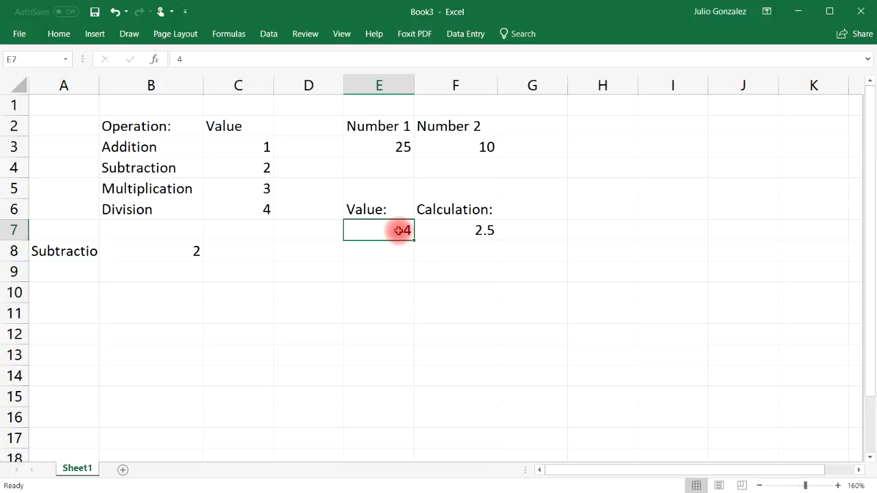
left_click(195, 251)
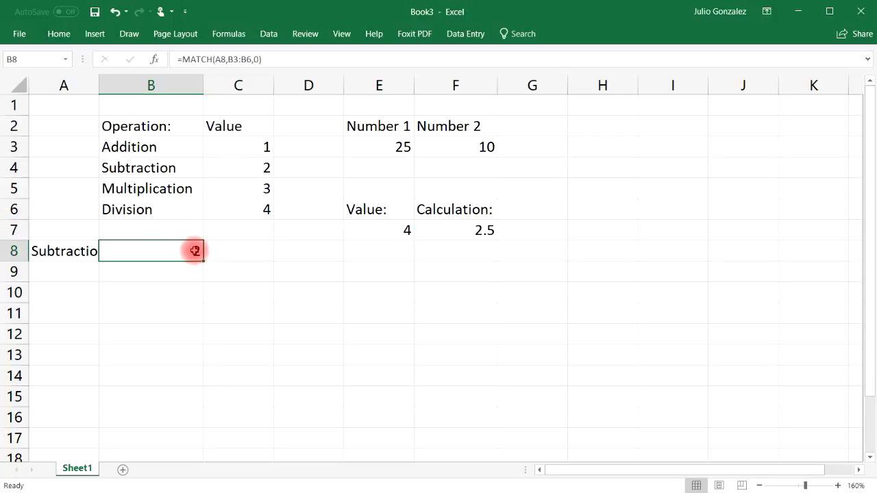
Change F7's CHOOSE index from E7 to B8, giving 15
double_click(470, 231)
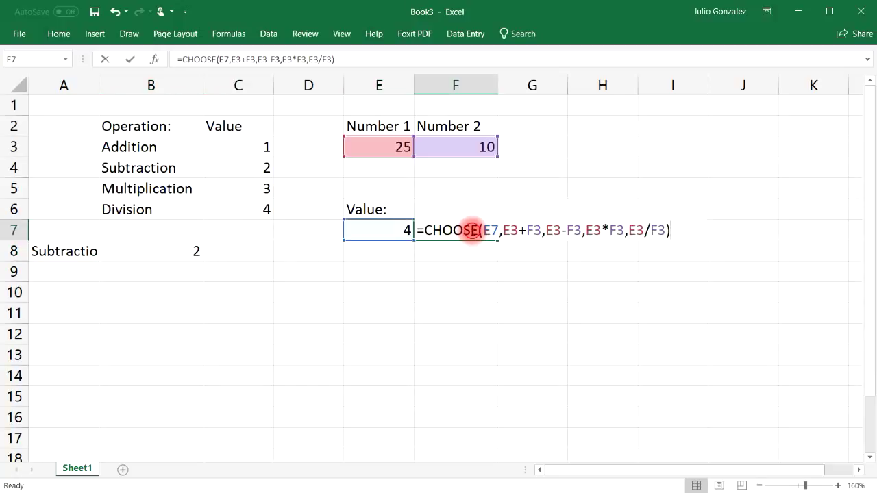
left_click(496, 230)
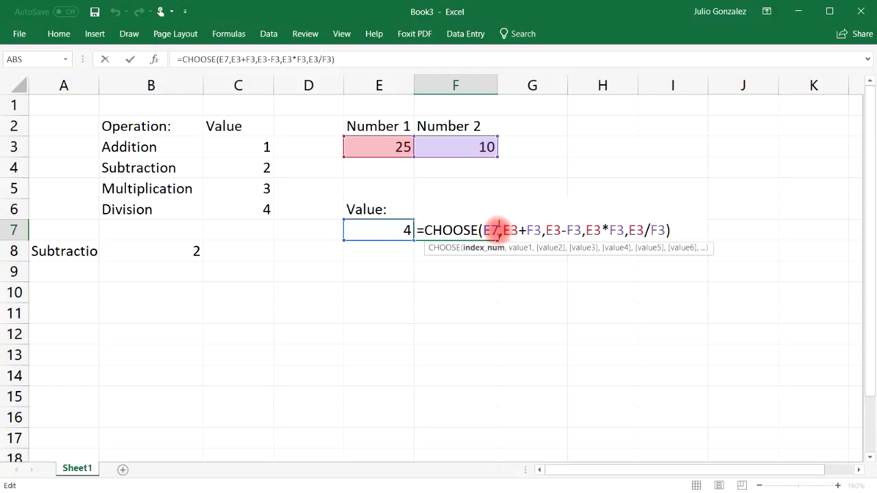
key("BackSpace")
key("BackSpace")
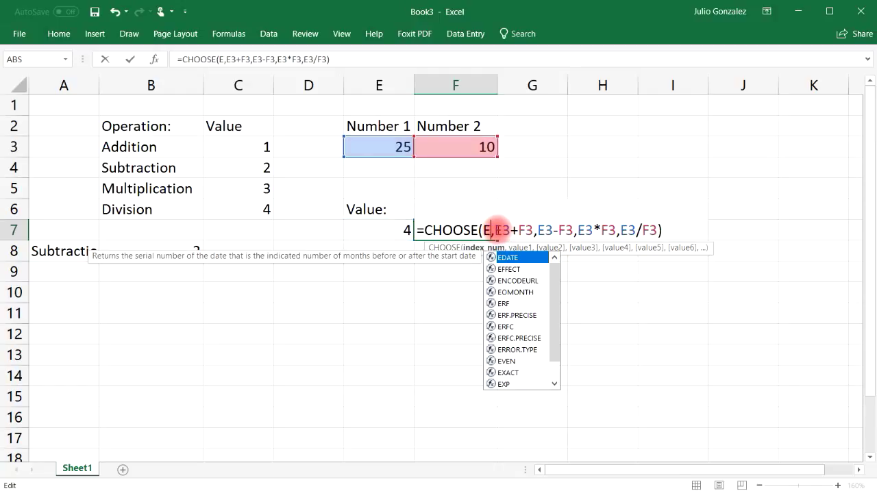
type("B8")
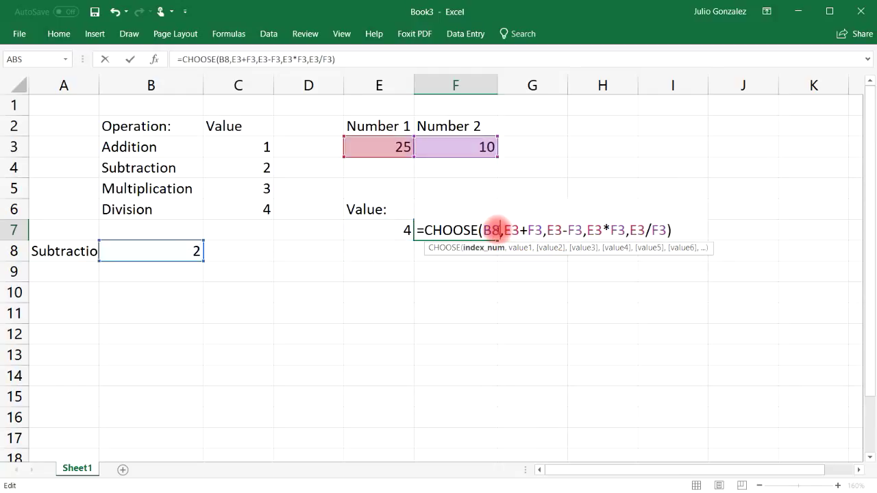
key("Return")
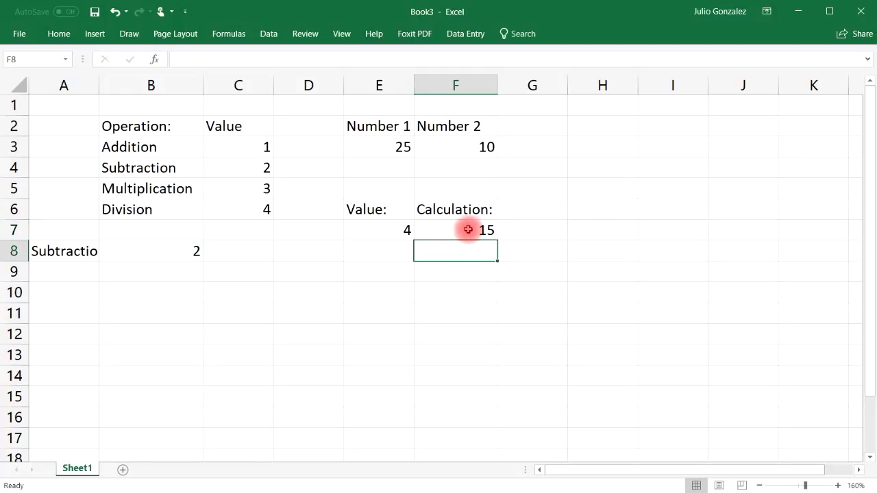
Relabel E6 from Value: to Operation: and check E7's contents unchanged
left_click(400, 230)
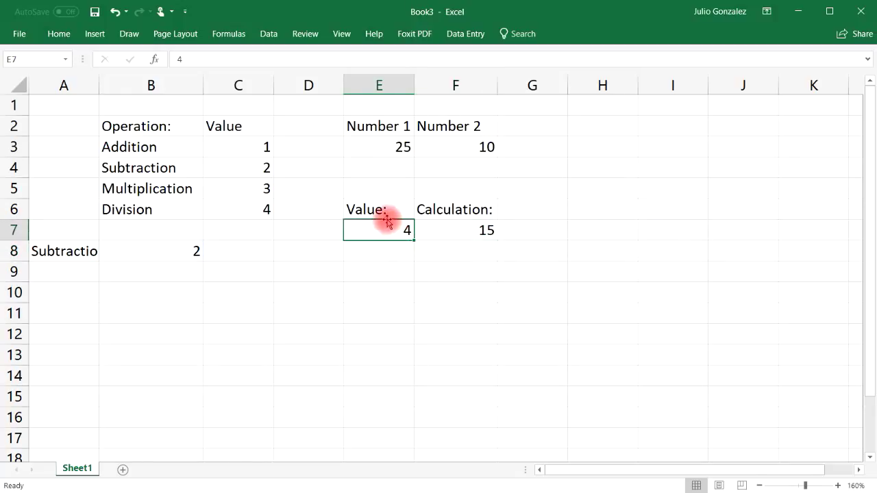
left_click(386, 207)
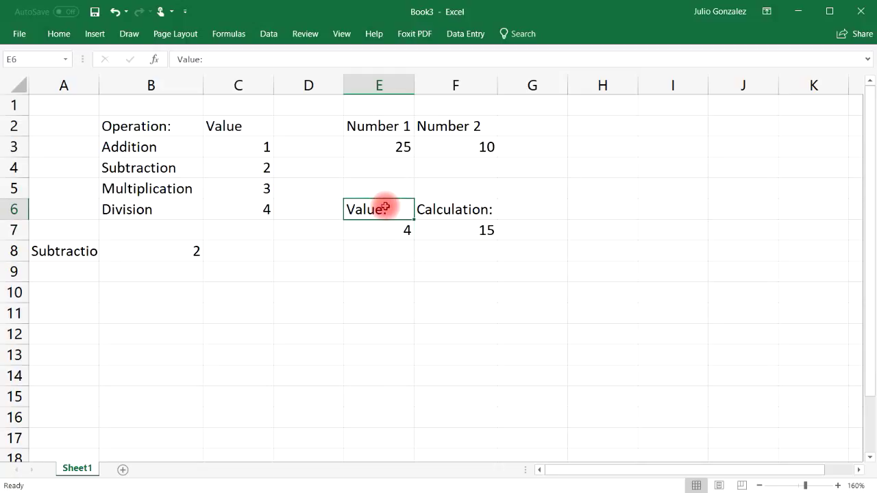
type("Operation:")
key("Return")
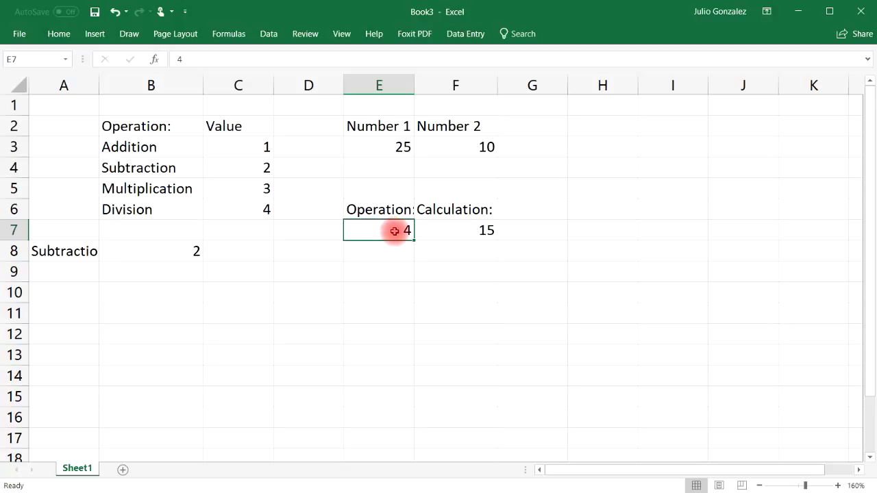
double_click(395, 231)
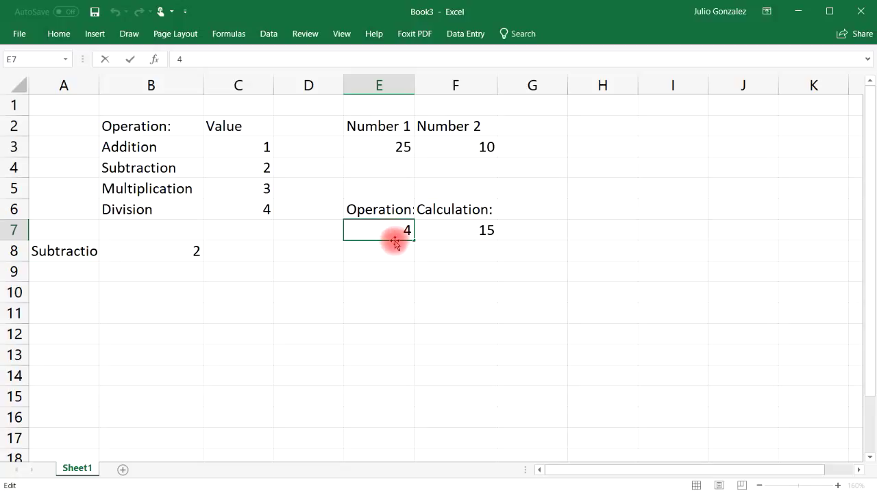
key("Escape")
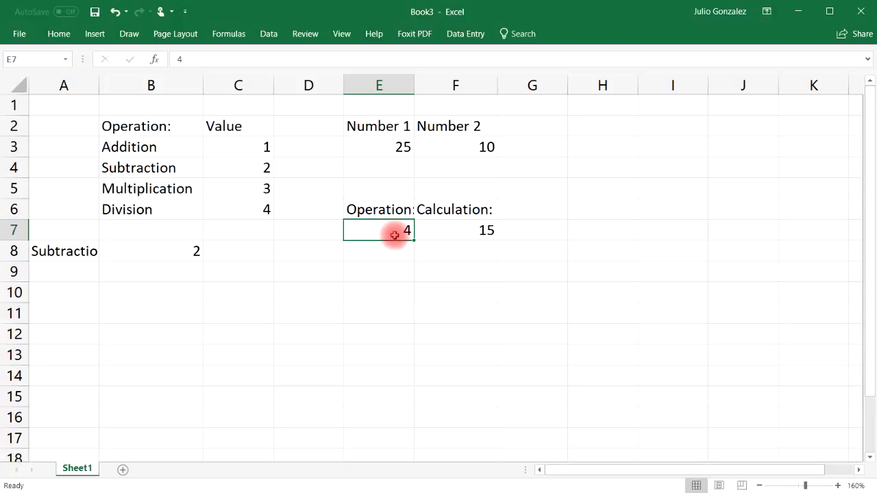
Give E7 a Data Validation list drawing its entries from B3:B6
left_click(267, 35)
left_click(554, 83)
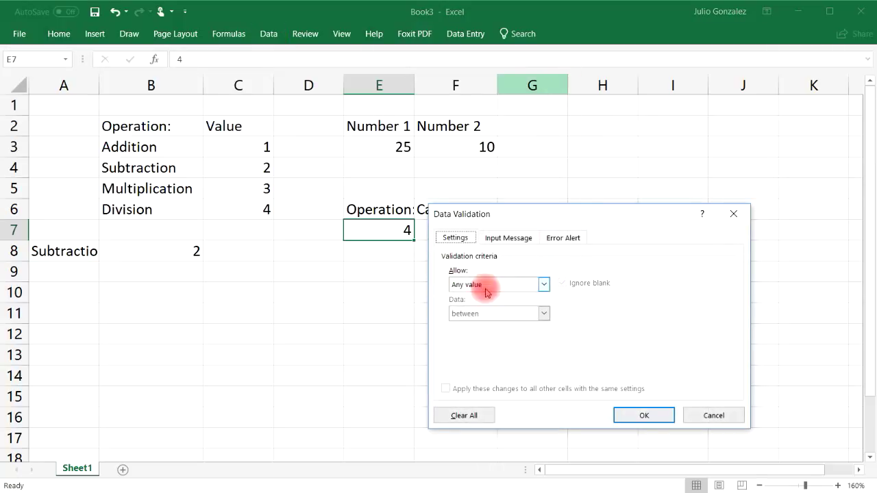
left_click(543, 288)
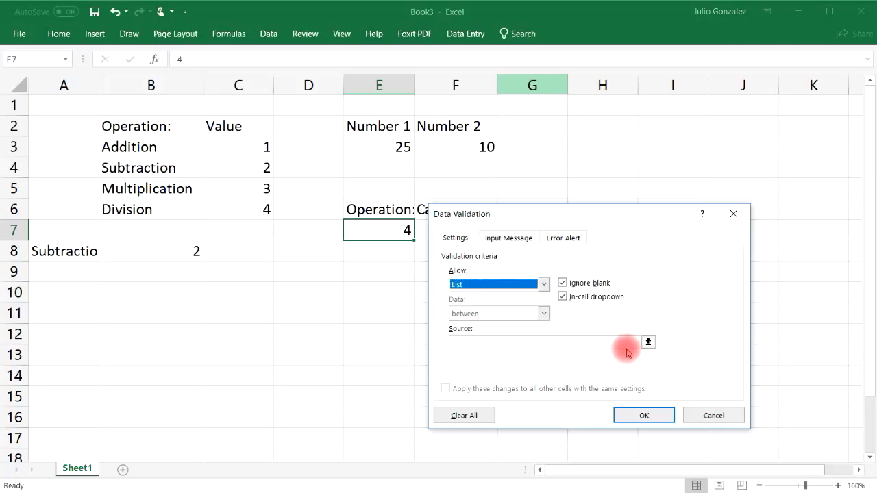
left_click(649, 341)
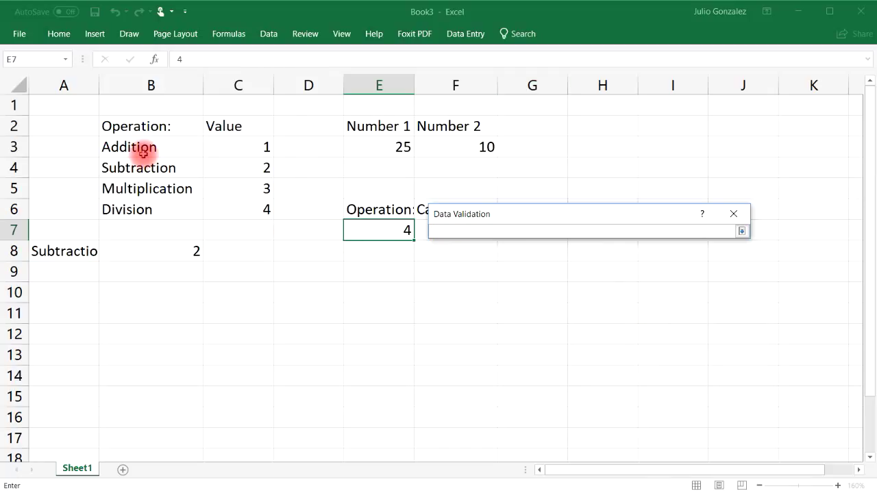
left_click_drag(147, 147, 146, 209)
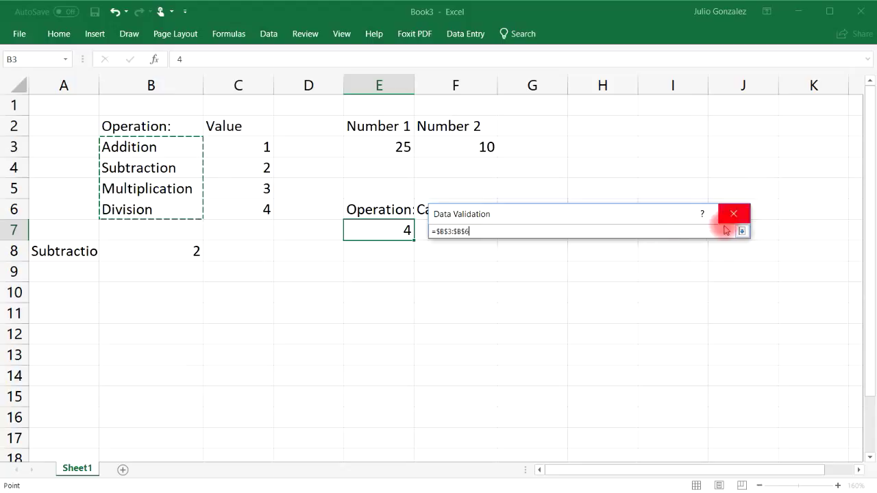
key("Return")
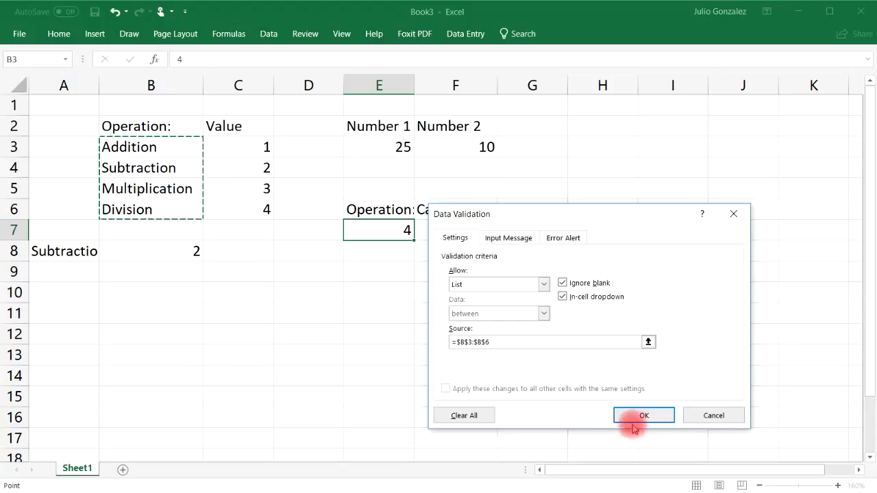
left_click(659, 412)
Pick Addition, then Subtraction, from E7's dropdown and check F7's result
left_click(418, 234)
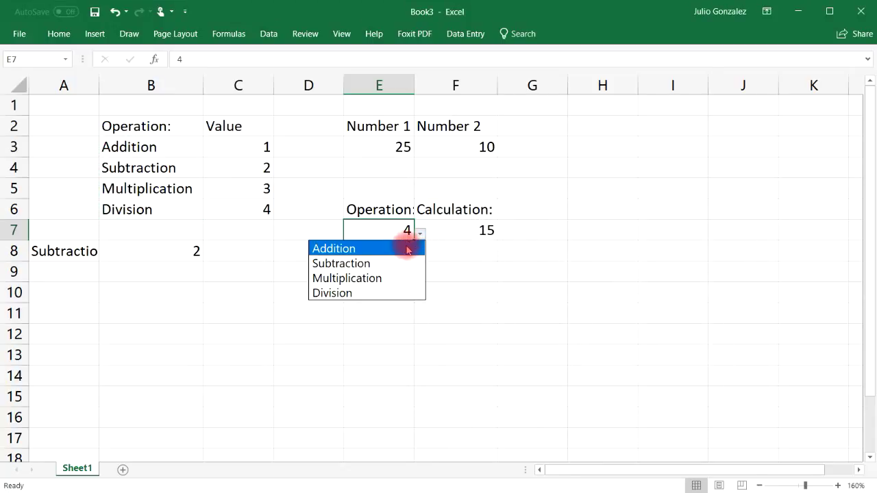
left_click(407, 248)
left_click(419, 233)
left_click(407, 264)
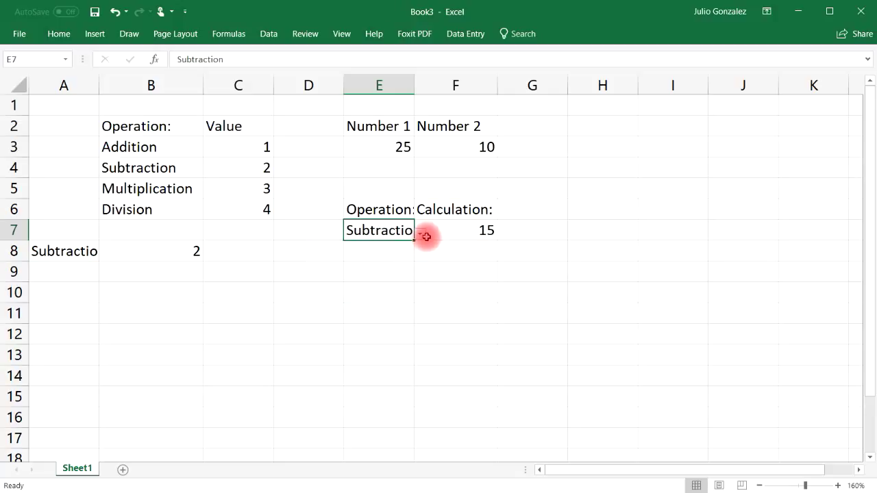
left_click(425, 235)
left_click(380, 232)
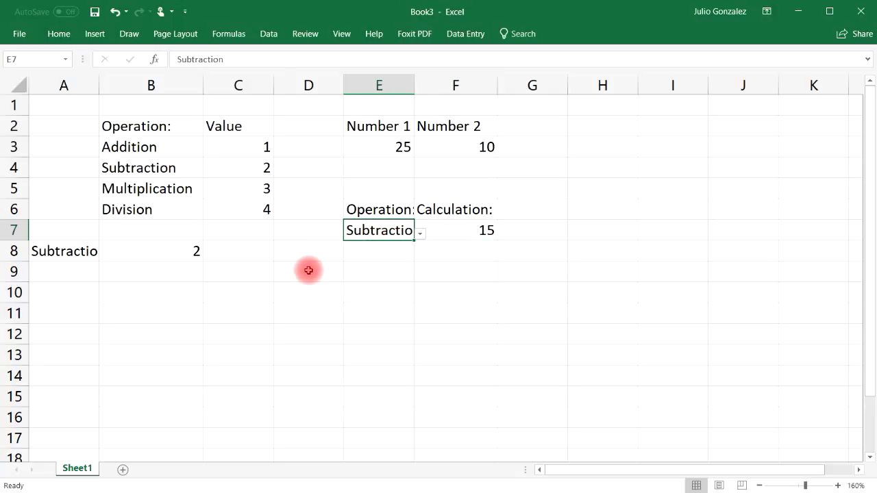
Change B8's formula to =MATCH(E7,B3:B6,0), now returning 2
left_click(174, 251)
double_click(174, 251)
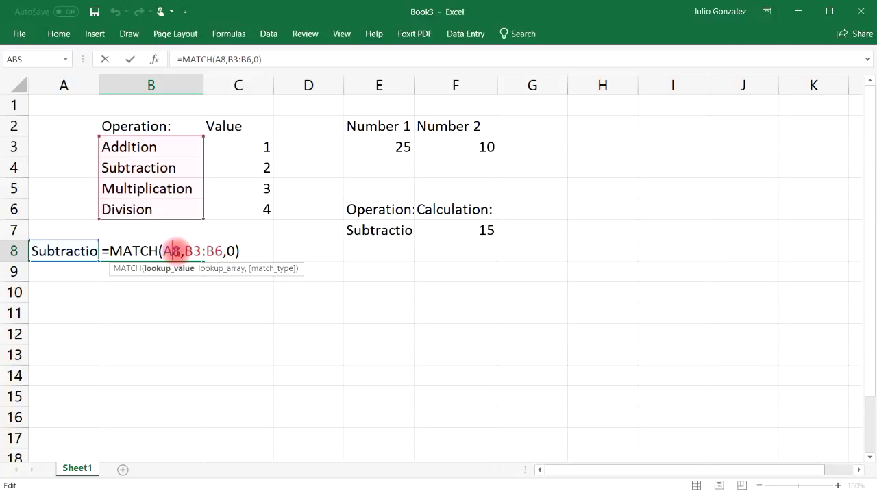
left_click(179, 251)
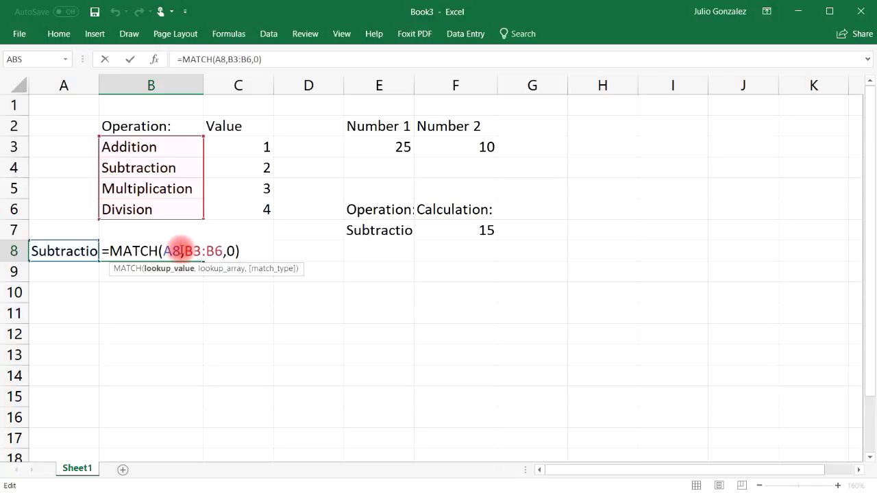
key("BackSpace")
key("BackSpace")
type("E7")
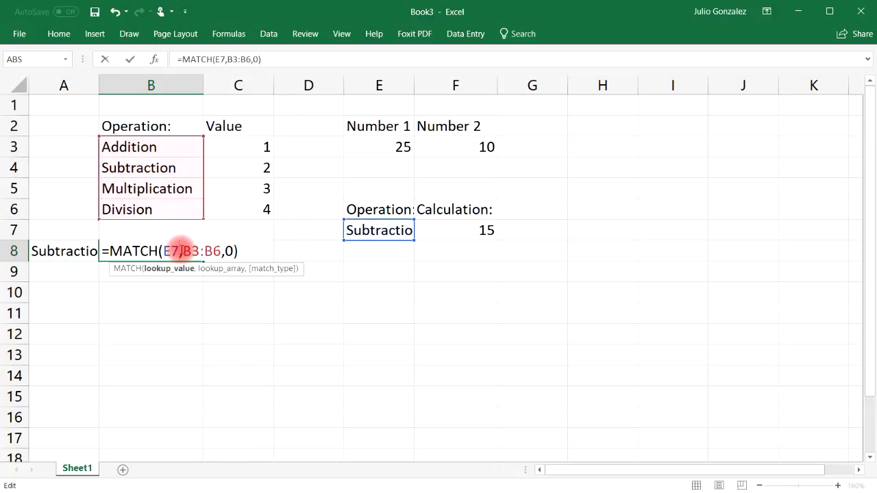
key("Return")
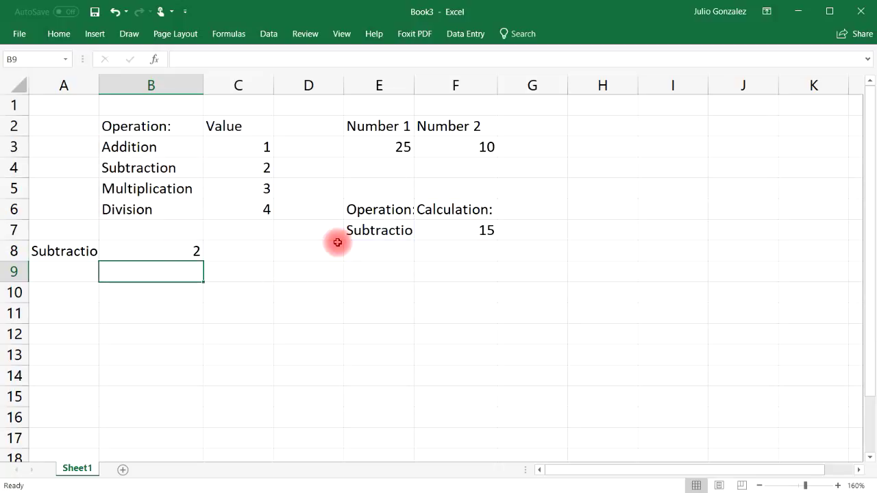
left_click(183, 251)
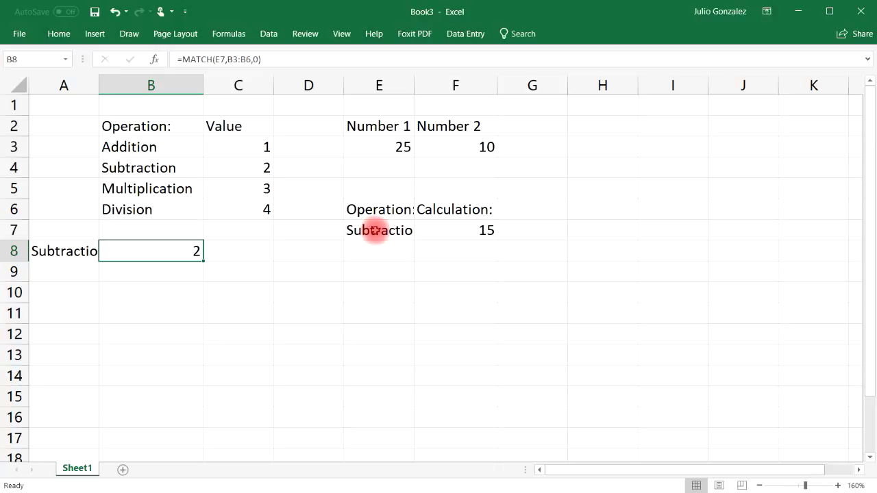
Choose Addition in E7 and review the MATCH, CHOOSE and input cells
left_click(379, 229)
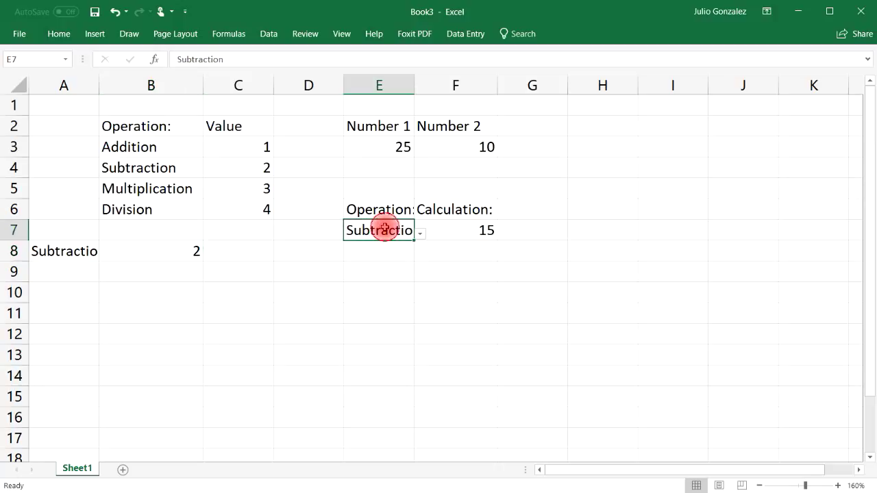
left_click(421, 234)
left_click(394, 249)
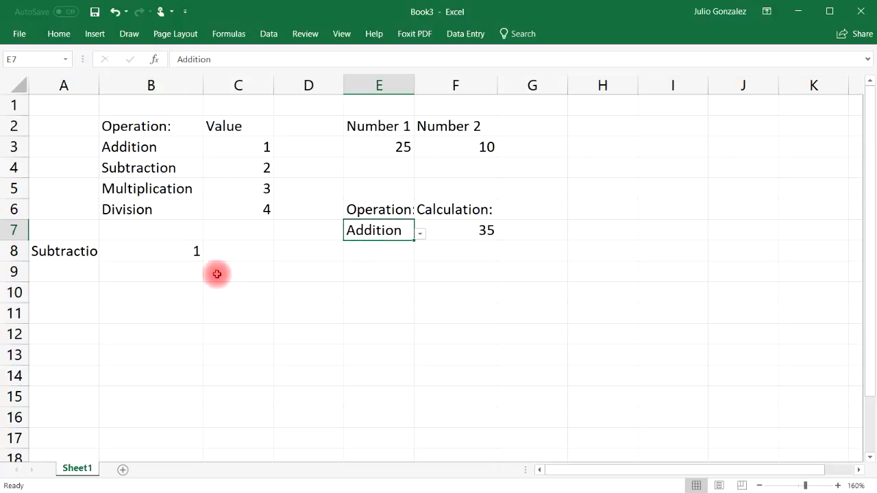
left_click(198, 252)
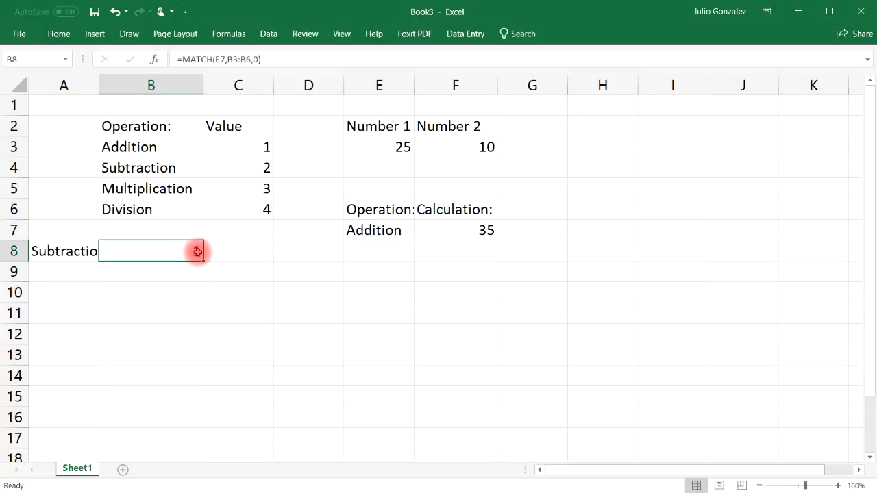
left_click(454, 232)
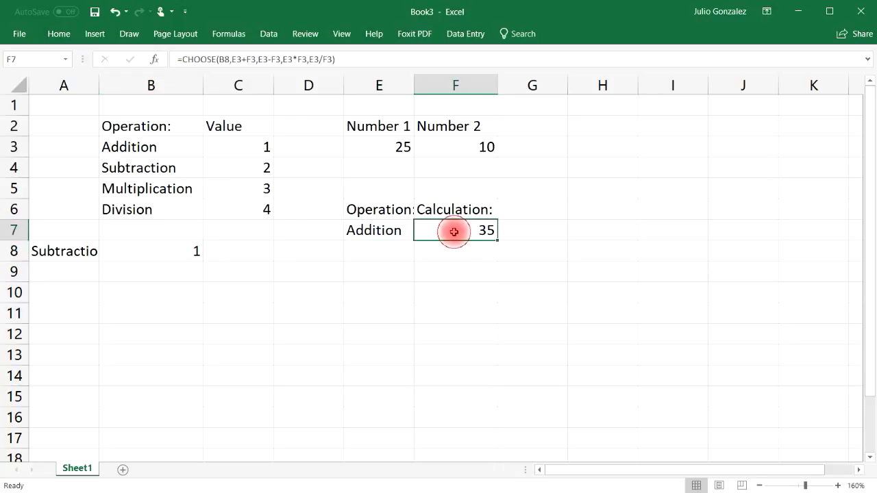
left_click(189, 251)
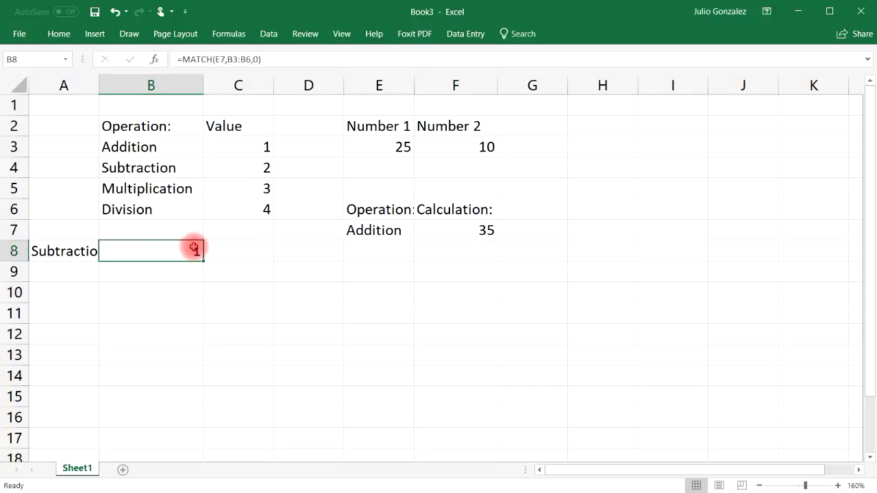
left_click(164, 147)
left_click(403, 146)
left_click(493, 145)
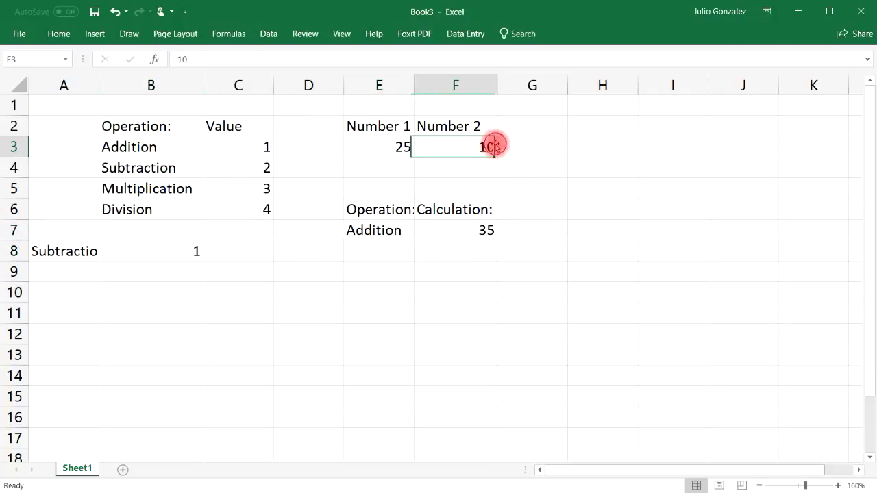
Switch E7 to Subtraction, then Multiplication, checking E3 and F3 in between
left_click(391, 232)
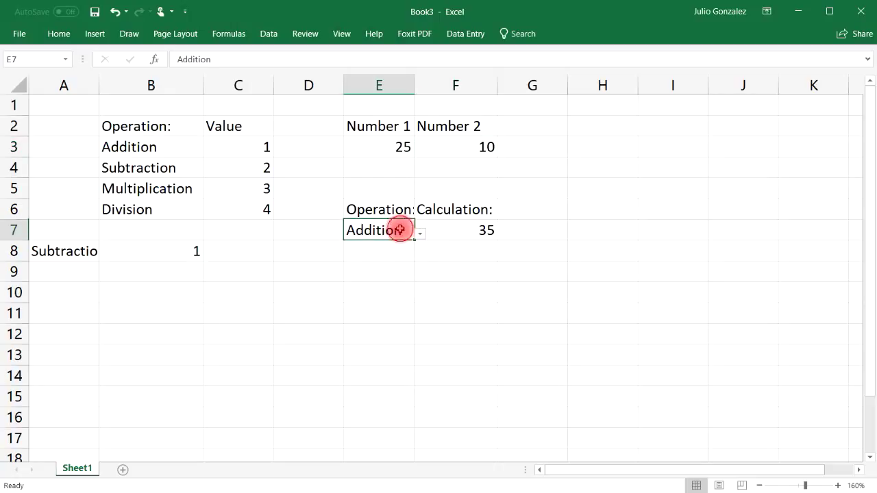
left_click(420, 234)
left_click(394, 264)
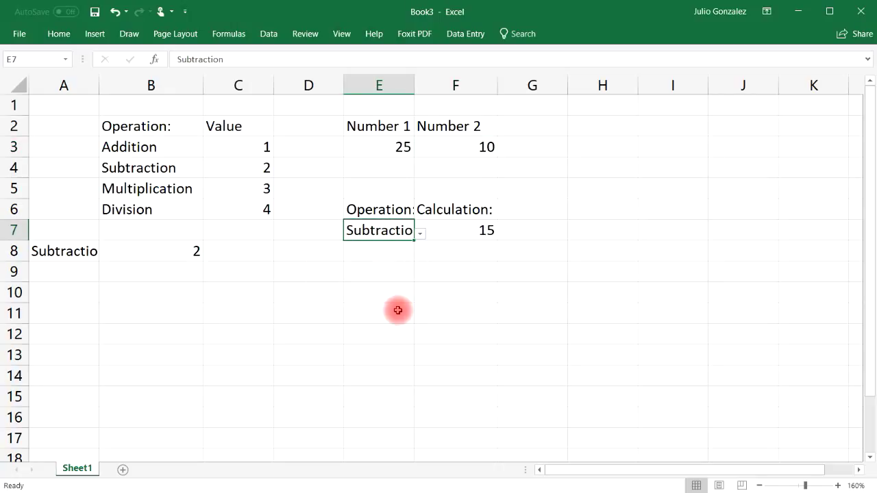
left_click(403, 149)
left_click(470, 147)
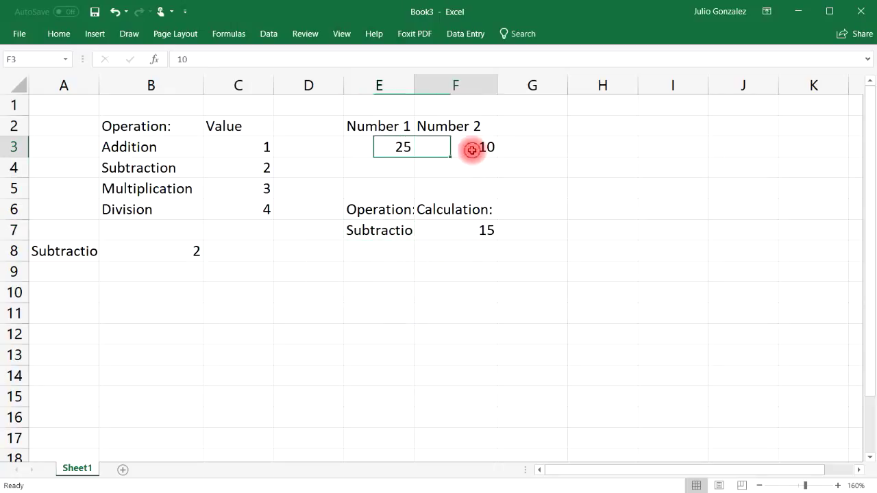
left_click(391, 231)
left_click(420, 233)
left_click(385, 278)
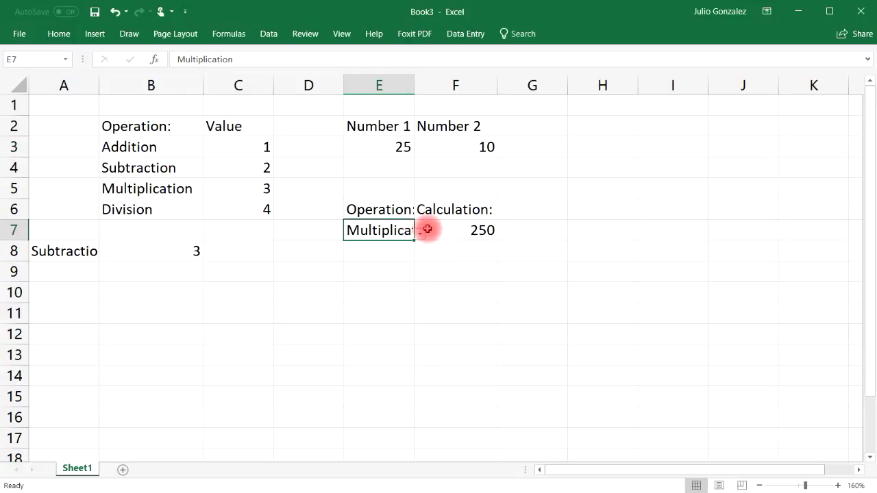
Set the inputs to 8 in E3 and 12 in F3
left_click(399, 147)
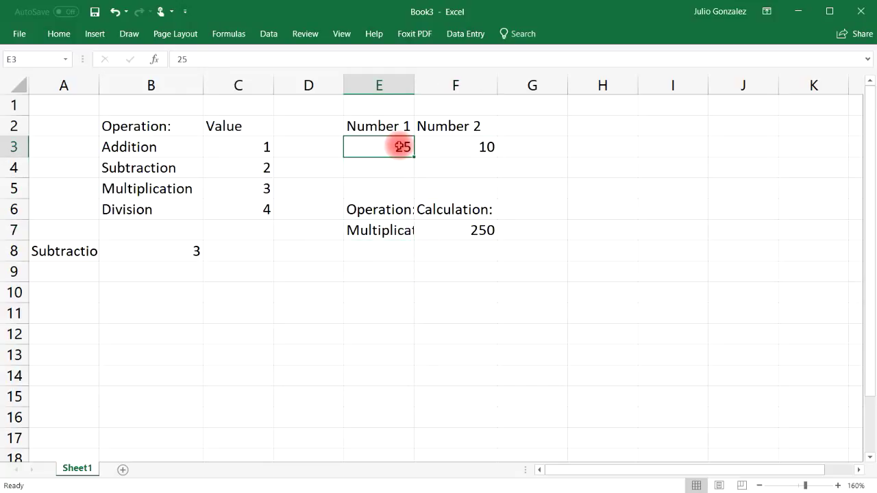
type("8")
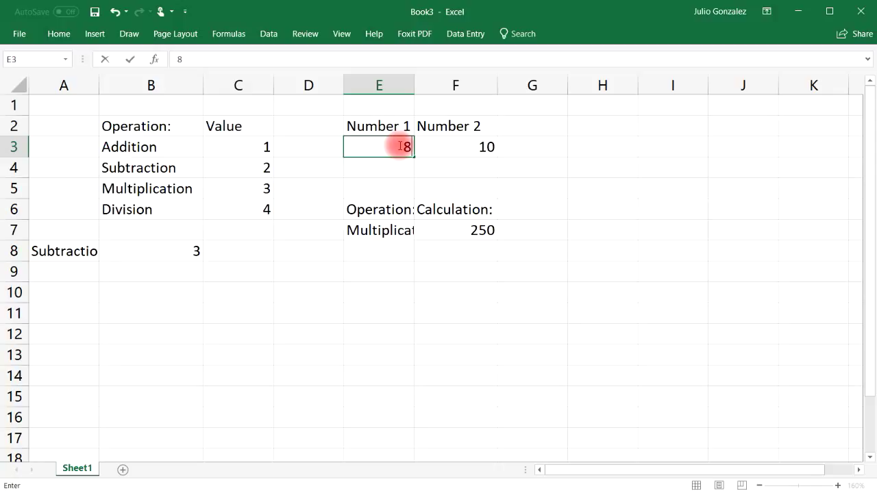
left_click(488, 148)
double_click(488, 151)
key("BackSpace")
type("2")
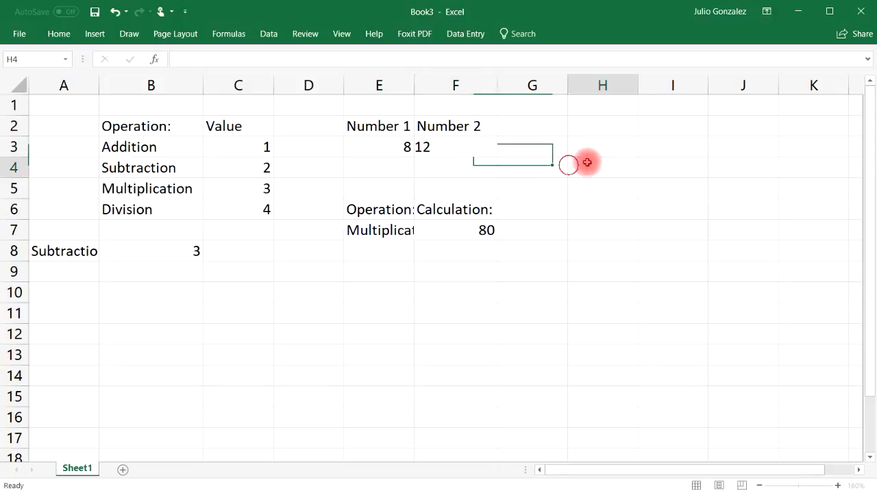
left_click(624, 165)
Widen column E, enter 100 and 25 as the numbers, and choose Subtraction
left_click_drag(414, 85, 445, 85)
left_click(433, 230)
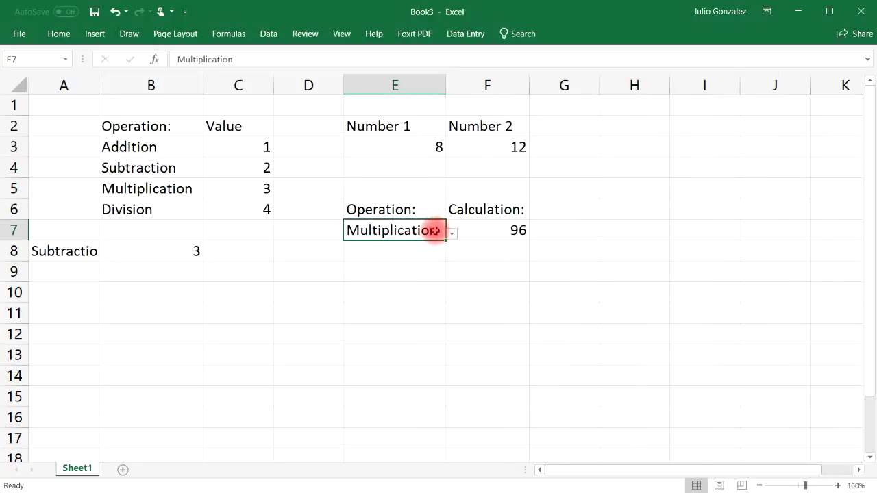
left_click(416, 147)
type("100")
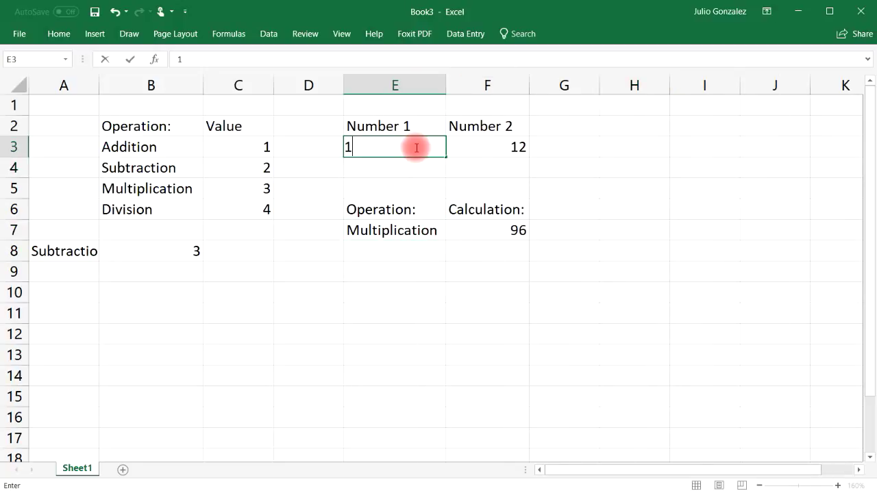
left_click(517, 147)
type("25")
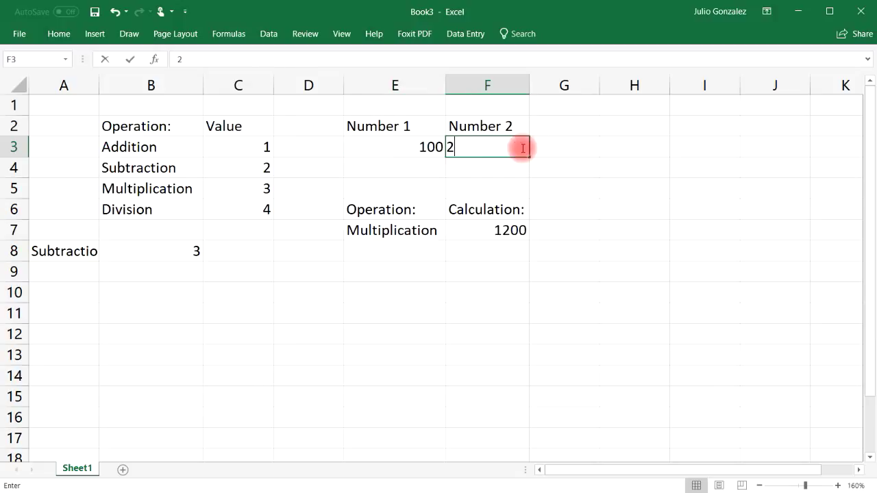
left_click(499, 307)
left_click(436, 238)
left_click(451, 233)
left_click(433, 263)
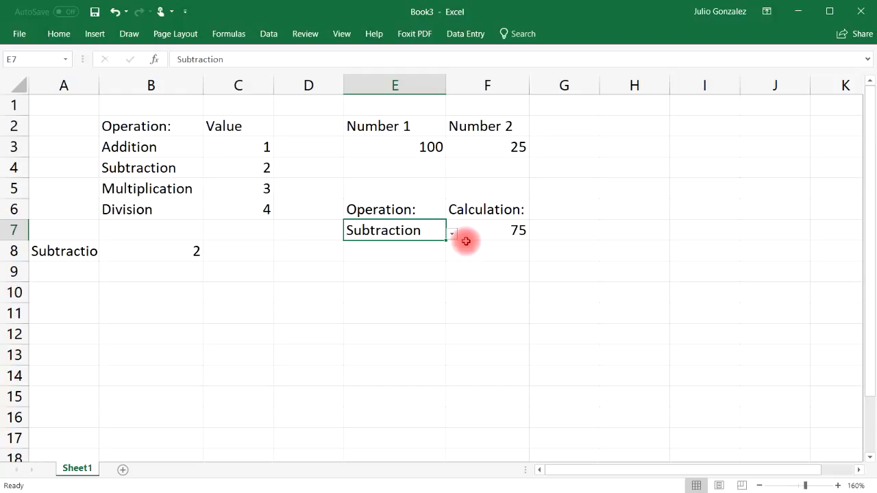
Enter 156 and 12 as the numbers and choose Division, giving 13
left_click(421, 145)
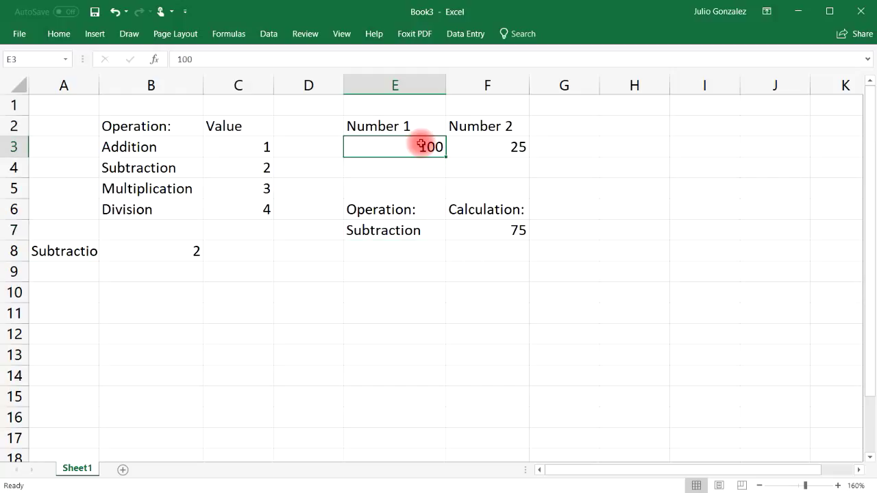
type("2")
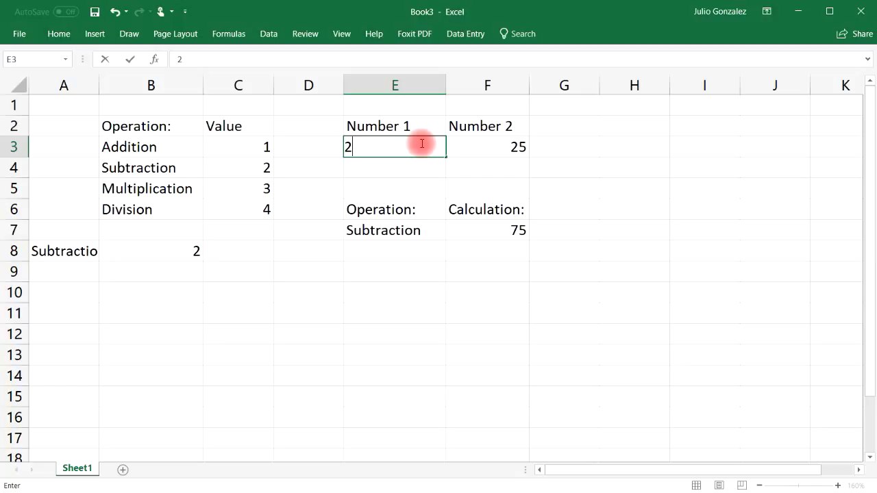
key("BackSpace")
type("156")
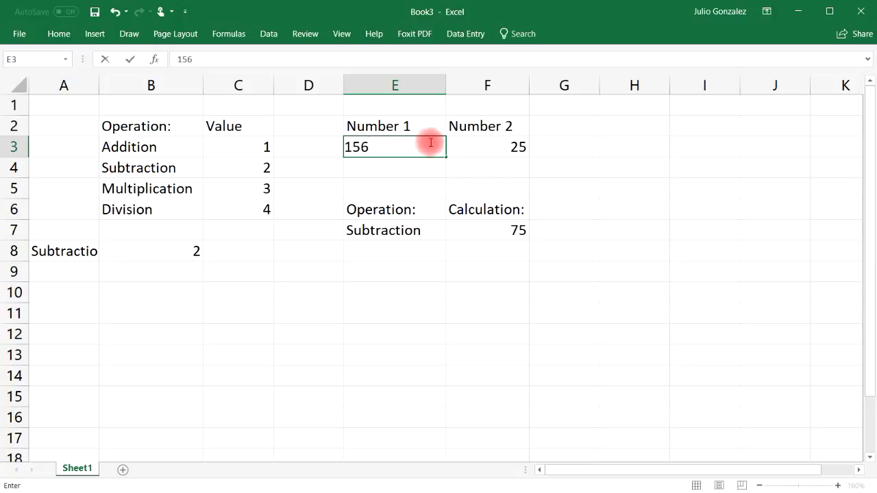
left_click(507, 144)
type("12")
left_click(405, 274)
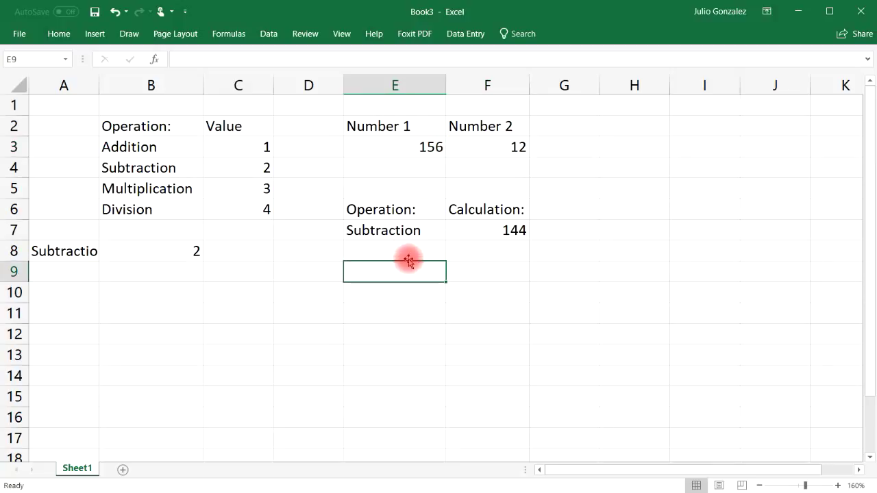
left_click(402, 231)
left_click(451, 234)
left_click(416, 292)
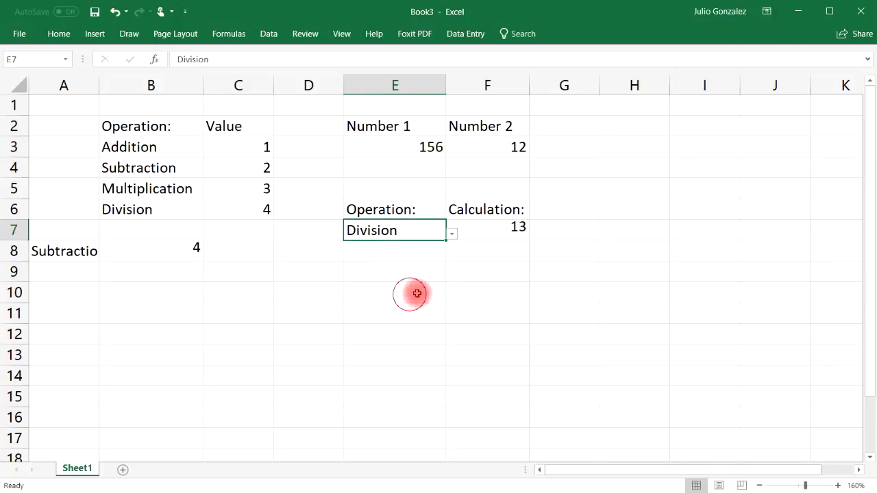